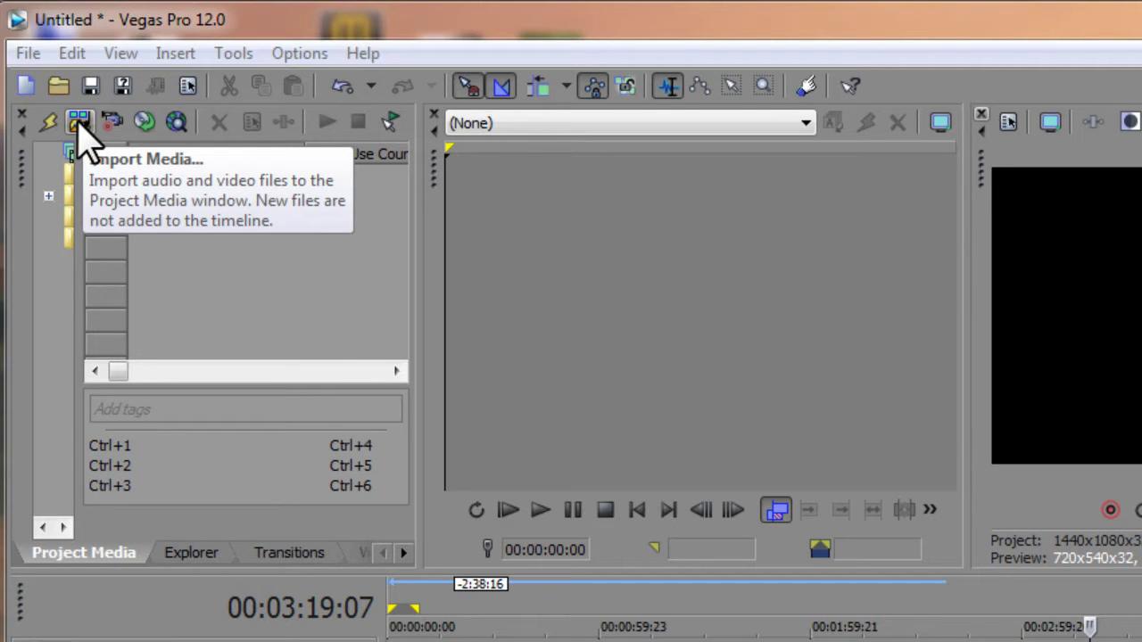
- Import the Yun00012h video file into the project media
{"action": "left_click", "coordinate": [79, 122]}
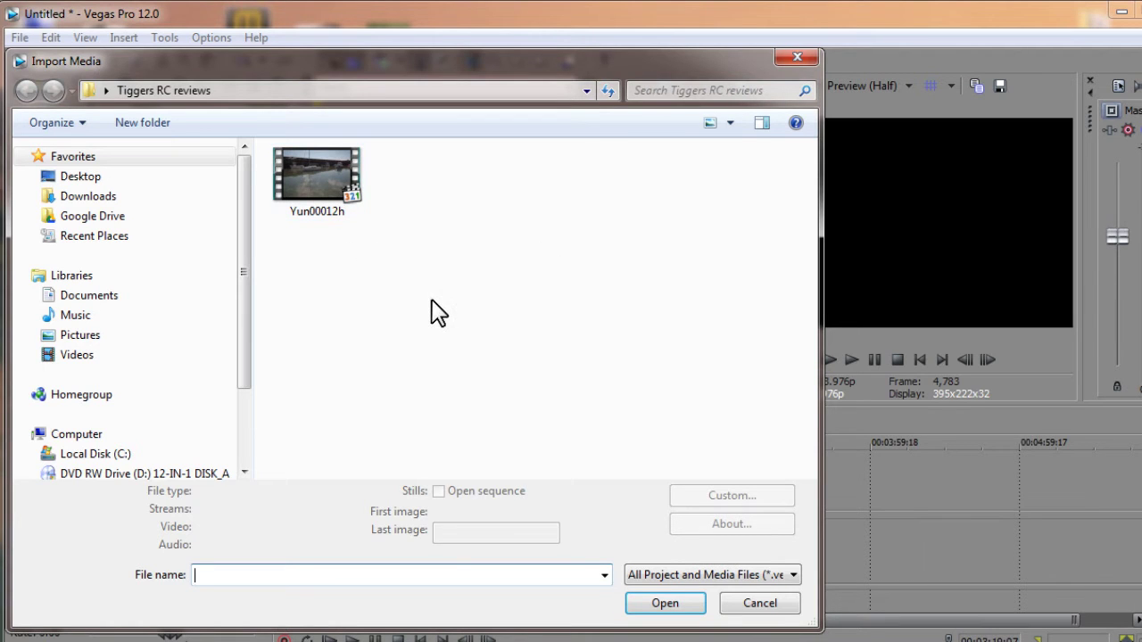
{"action": "left_click", "coordinate": [321, 168]}
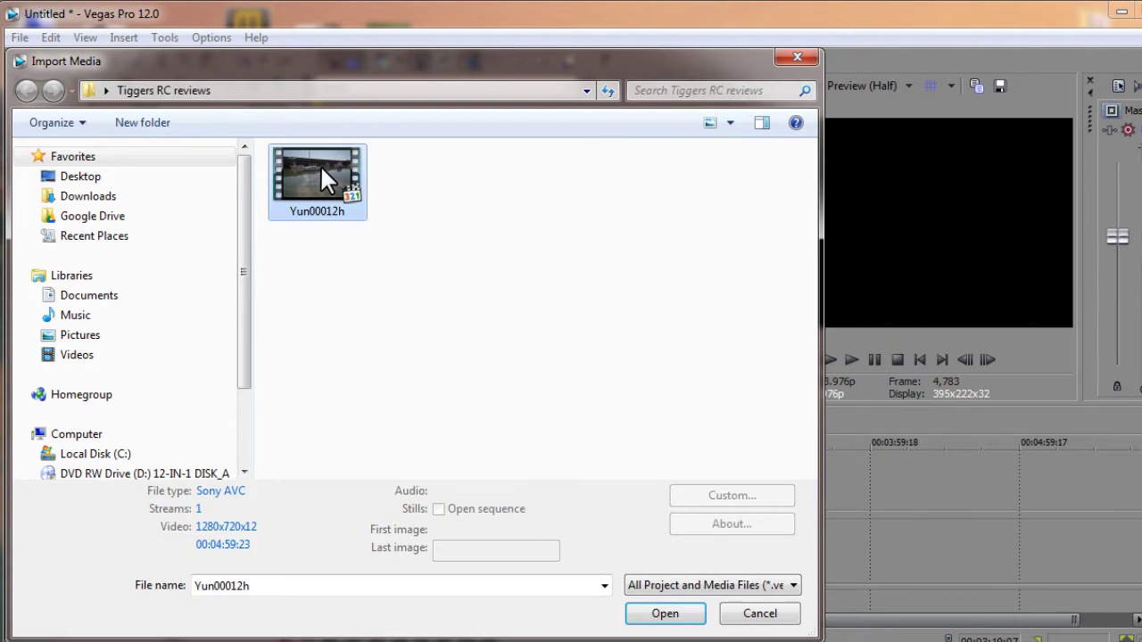
{"action": "left_click", "coordinate": [673, 613]}
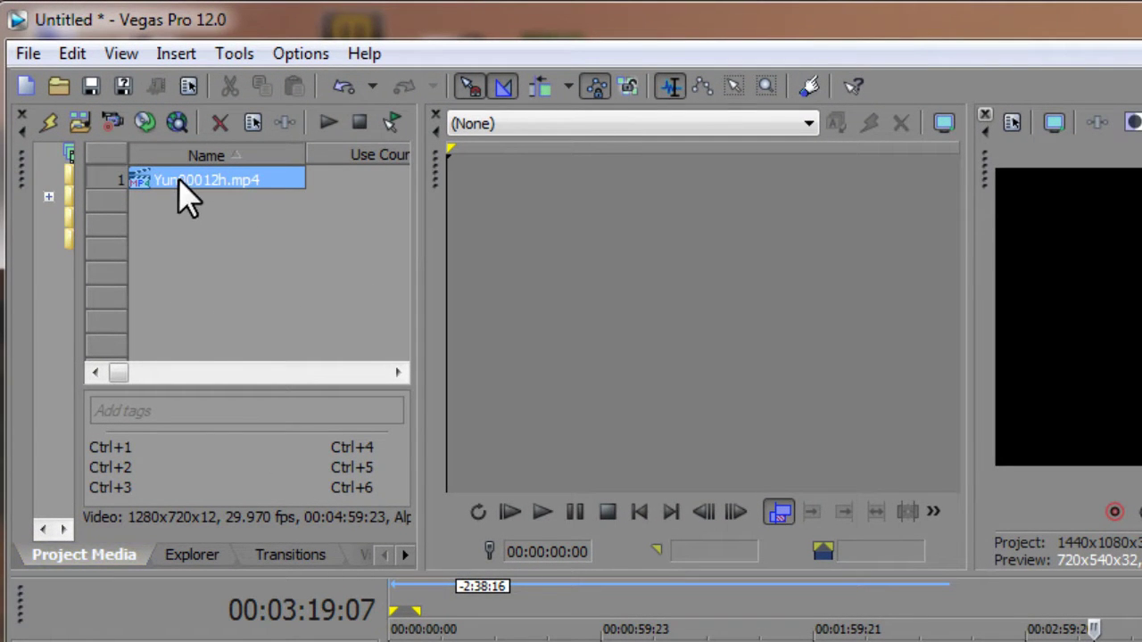
- Place Yun00012h.mp4 on the video track near the timeline's start and match the project video settings to it
{"action": "left_click_drag", "start_coordinate": [176, 178], "coordinate": [498, 575]}
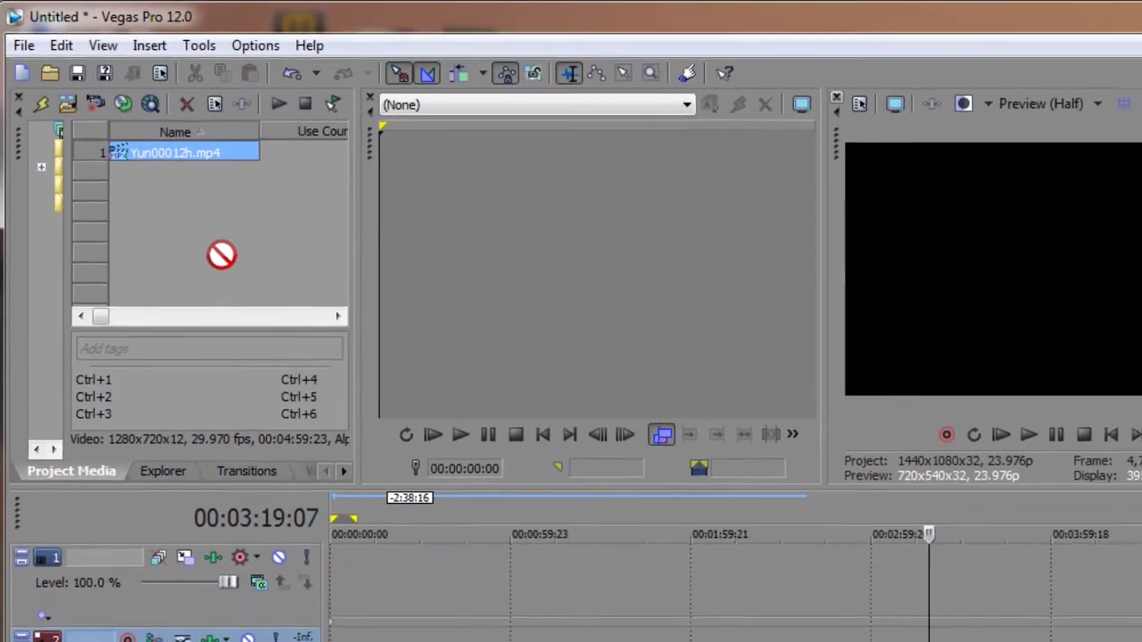
{"action": "left_click_drag", "start_coordinate": [348, 390], "coordinate": [314, 466]}
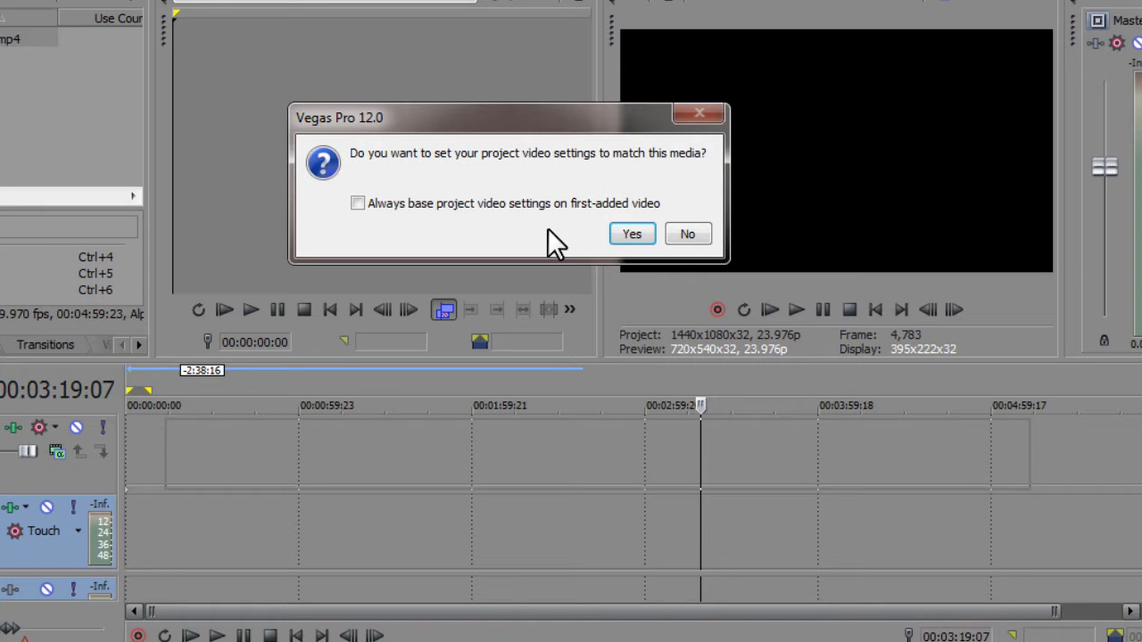
{"action": "left_click", "coordinate": [633, 236]}
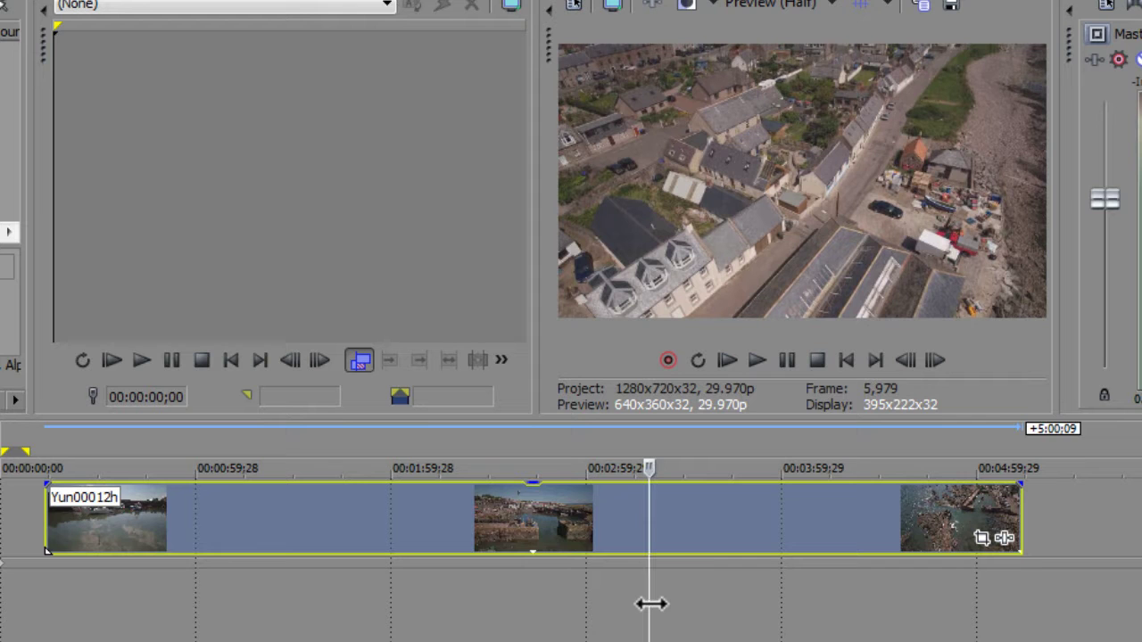
- Trim the clip's start to frame 5,250 and its end to frame 6,184
{"action": "left_click_drag", "start_coordinate": [651, 603], "coordinate": [569, 600]}
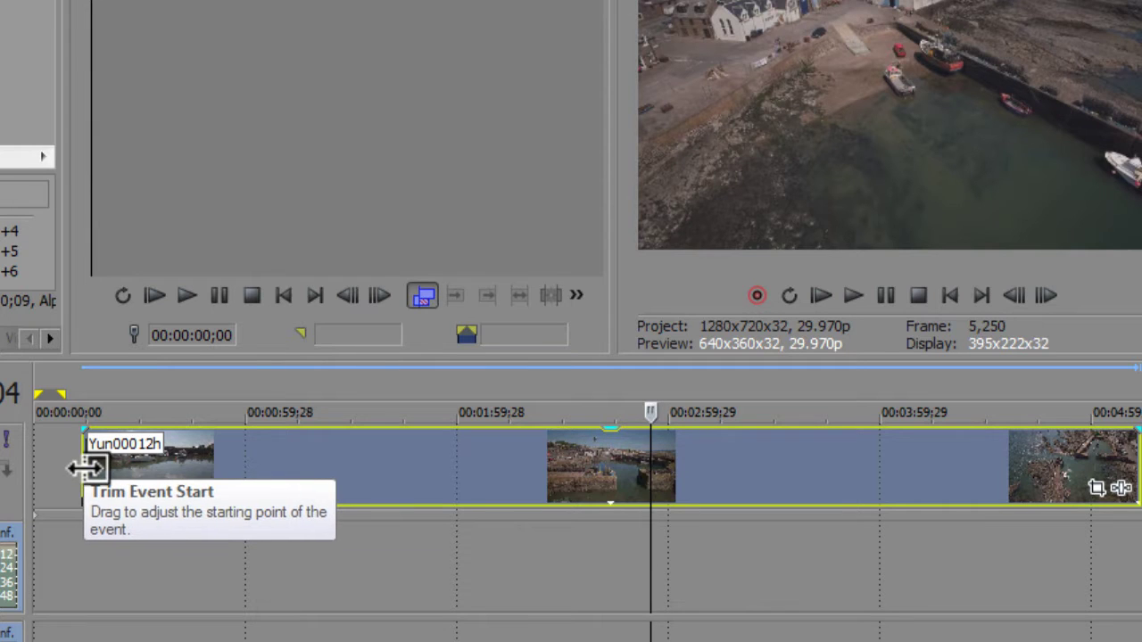
{"action": "left_click_drag", "start_coordinate": [82, 469], "coordinate": [655, 479]}
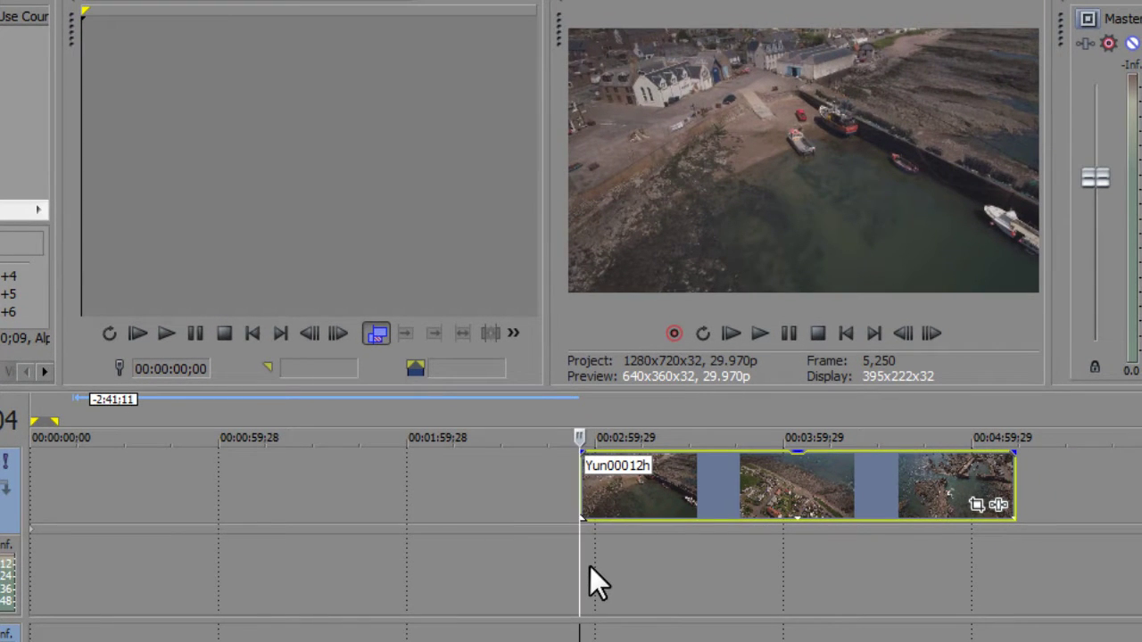
{"action": "left_click_drag", "start_coordinate": [580, 563], "coordinate": [655, 583]}
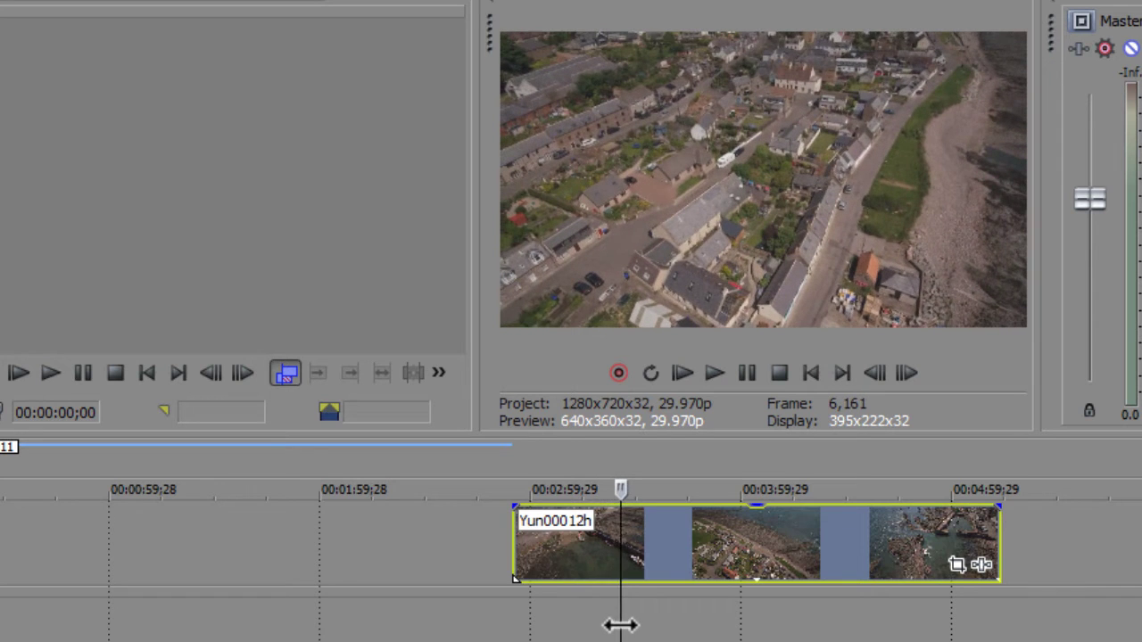
{"action": "left_click_drag", "start_coordinate": [620, 624], "coordinate": [621, 625]}
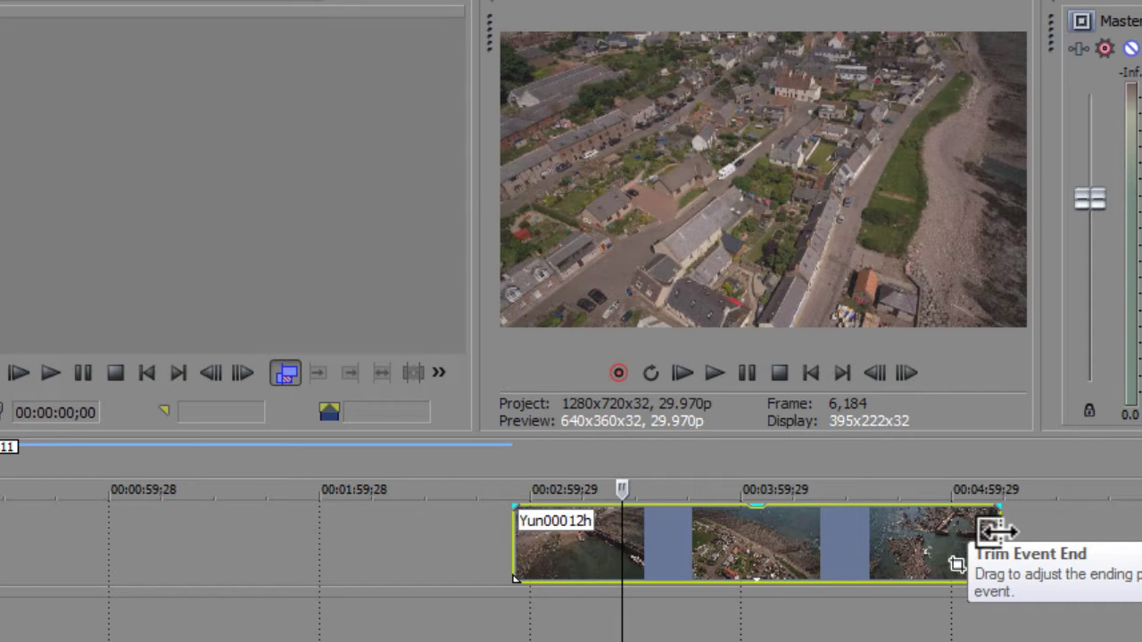
{"action": "left_click_drag", "start_coordinate": [996, 532], "coordinate": [622, 565]}
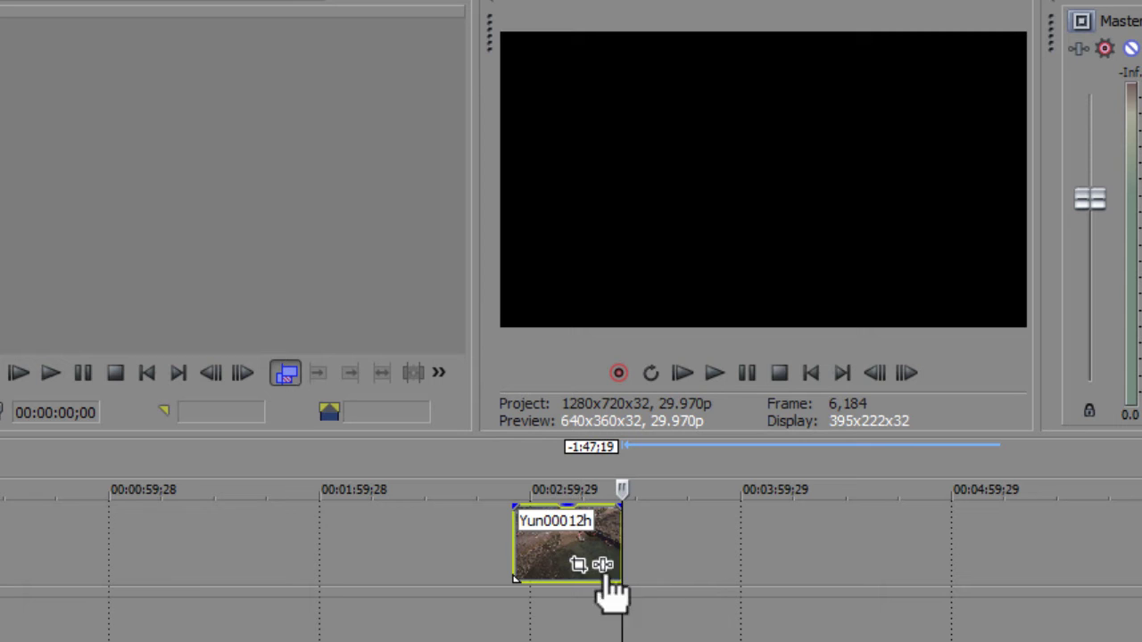
- Move the trimmed clip to the very beginning of the timeline
{"action": "left_click", "coordinate": [516, 597]}
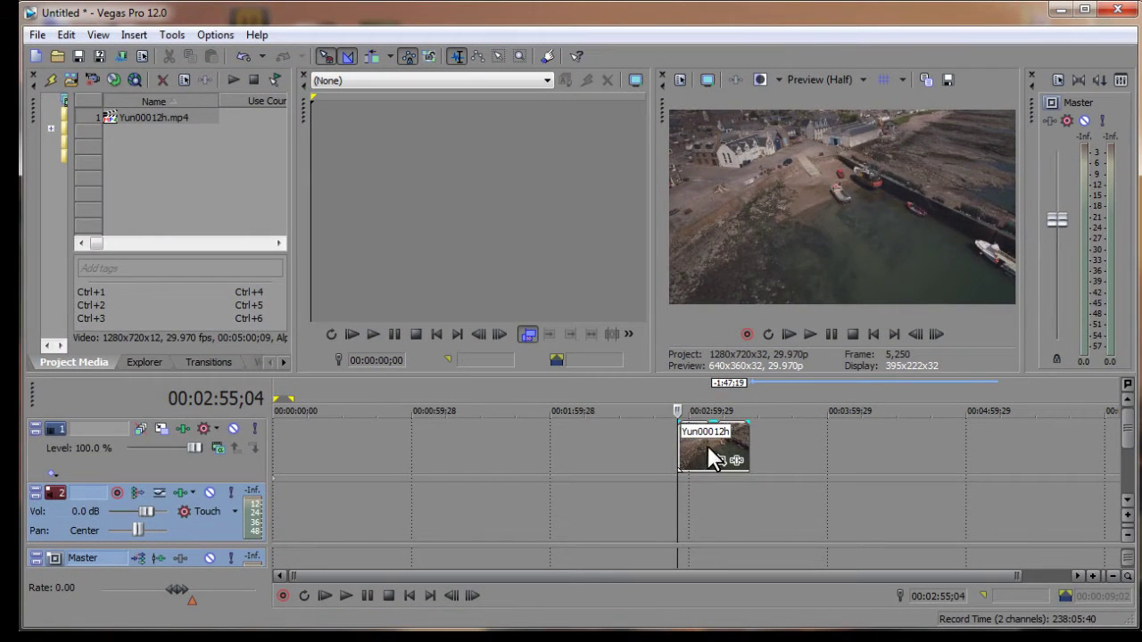
{"action": "left_click_drag", "start_coordinate": [707, 446], "coordinate": [292, 433]}
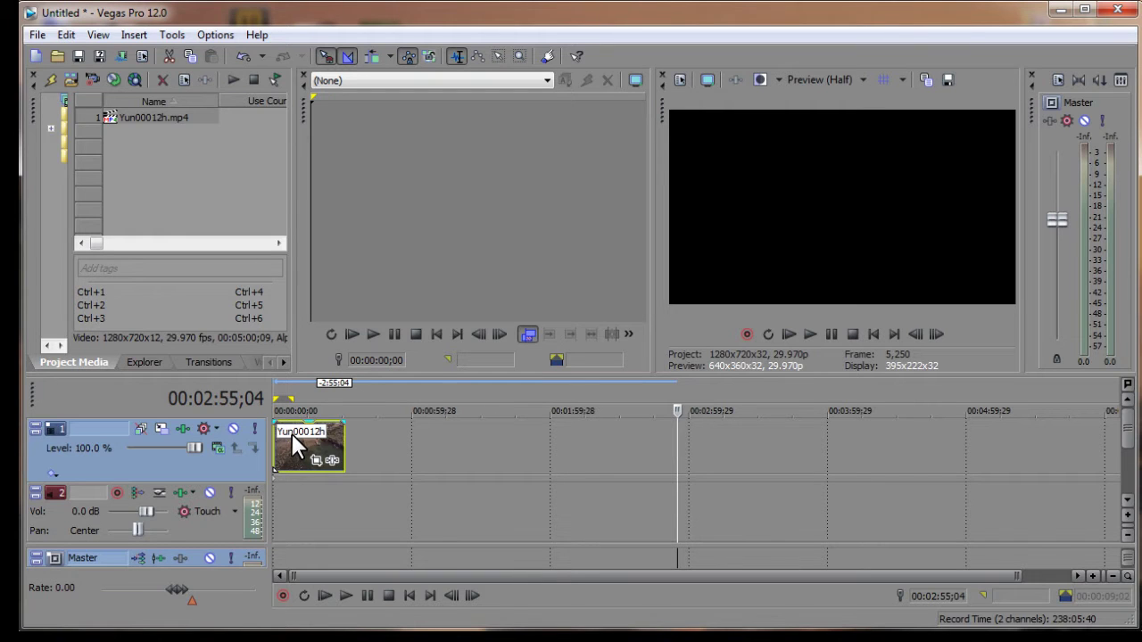
- Play the trimmed clip from the beginning of the timeline and pause it at about 11 seconds
{"action": "left_click", "coordinate": [407, 594]}
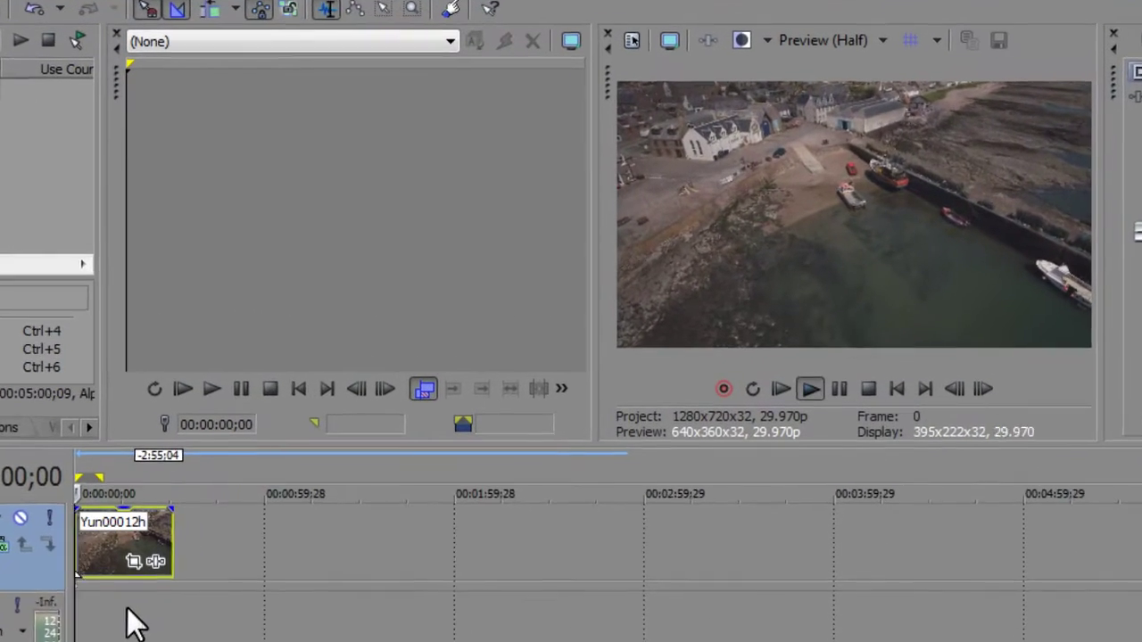
{"action": "key", "text": "Return"}
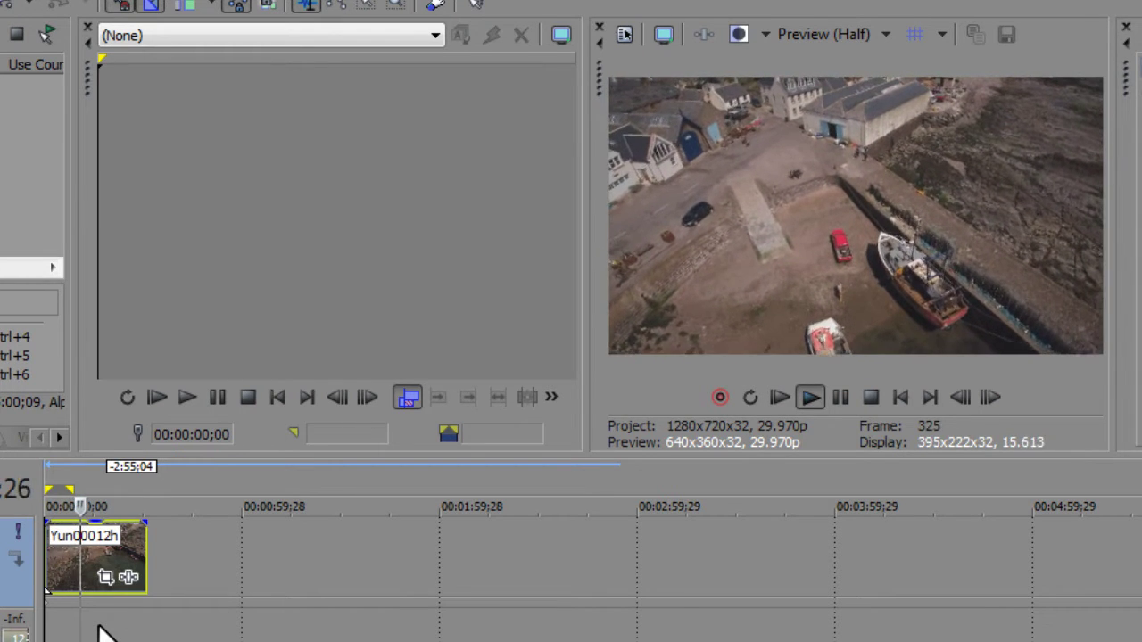
{"action": "key", "text": "Return"}
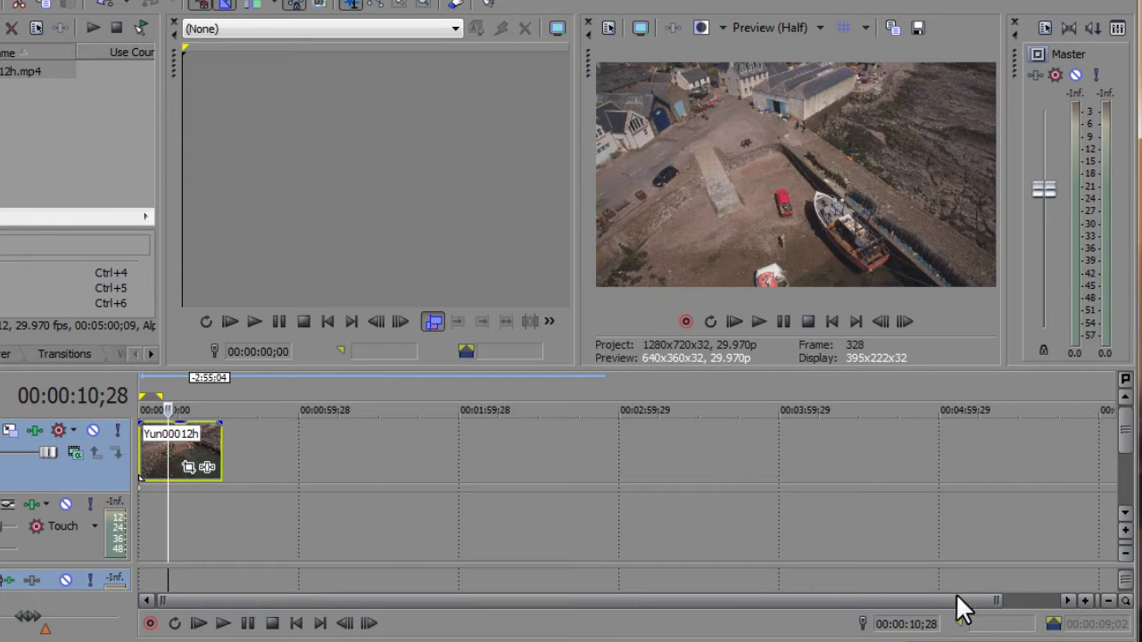
- Zoom in on the timeline until the trimmed clip spans most of its width
{"action": "left_click_drag", "start_coordinate": [1001, 600], "coordinate": [600, 605]}
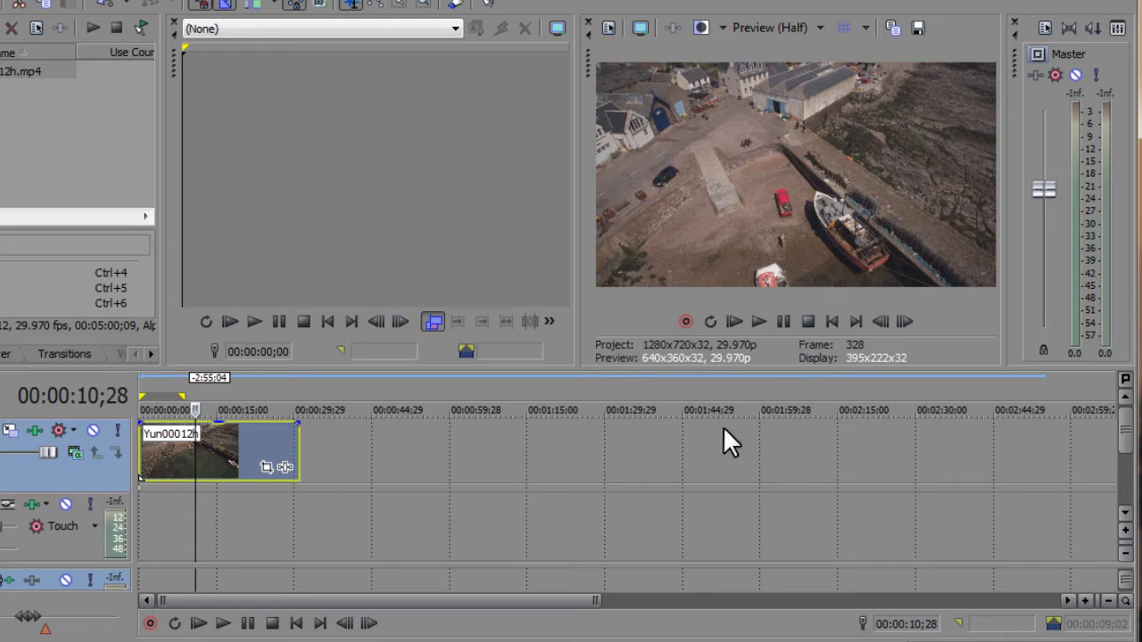
{"action": "scroll", "coordinate": [309, 496], "scroll_direction": "up", "scroll_amount": 4}
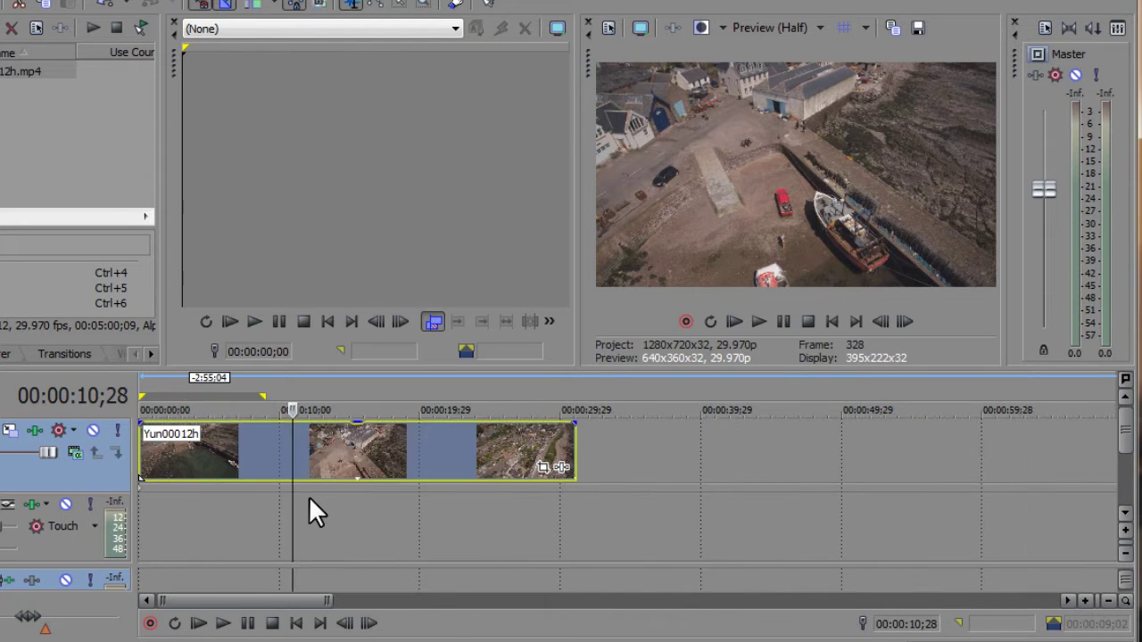
{"action": "scroll", "coordinate": [309, 496], "scroll_direction": "up", "scroll_amount": 2}
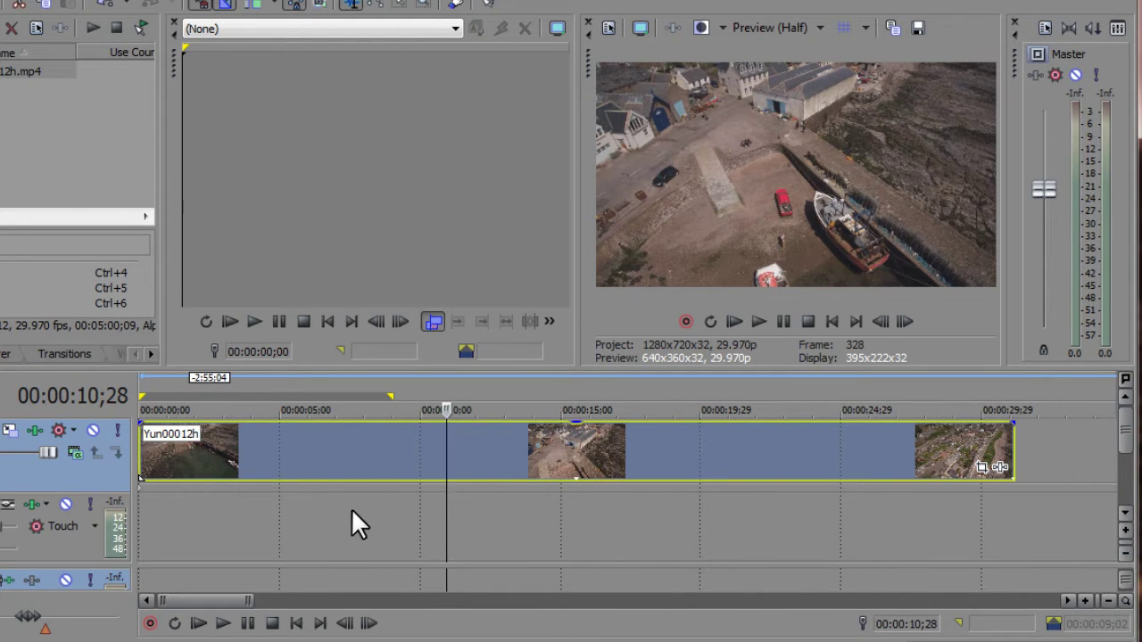
{"action": "scroll", "coordinate": [352, 507], "scroll_direction": "down", "scroll_amount": 3}
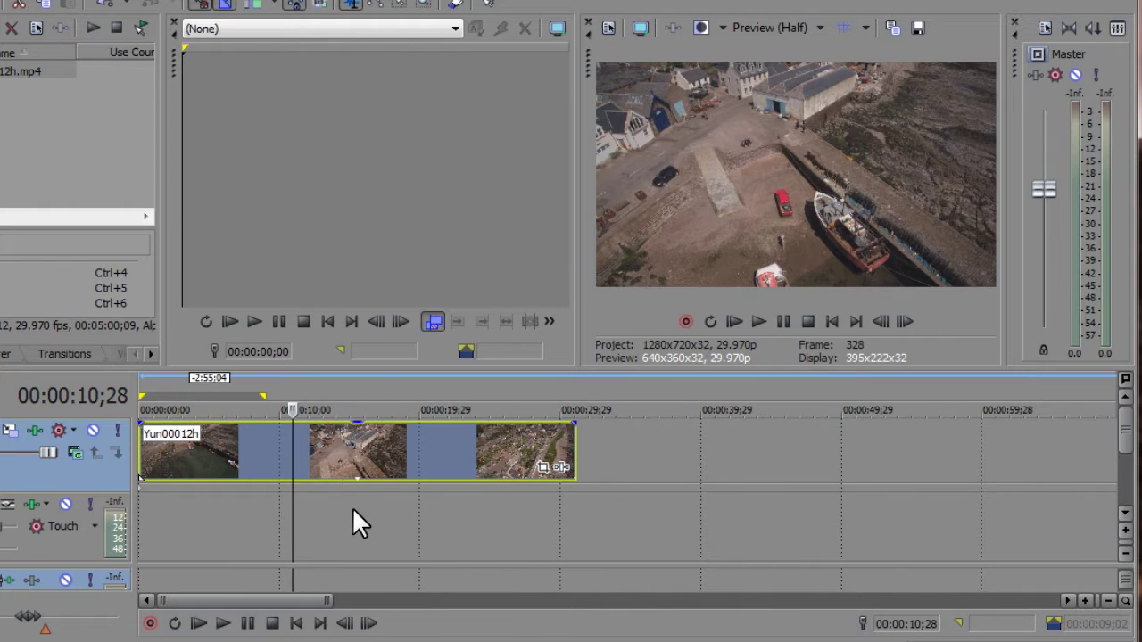
{"action": "scroll", "coordinate": [353, 508], "scroll_direction": "up", "scroll_amount": 1}
{"action": "scroll", "coordinate": [352, 507], "scroll_direction": "up", "scroll_amount": 2}
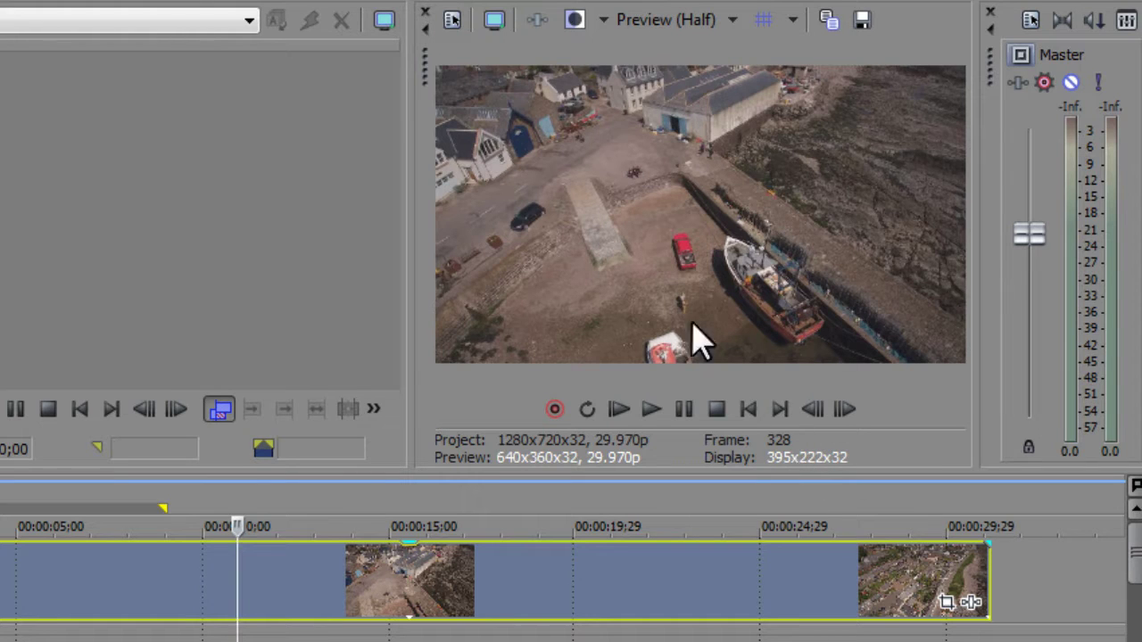
- Set the video preview quality to Preview at Half resolution
{"action": "left_click", "coordinate": [714, 18]}
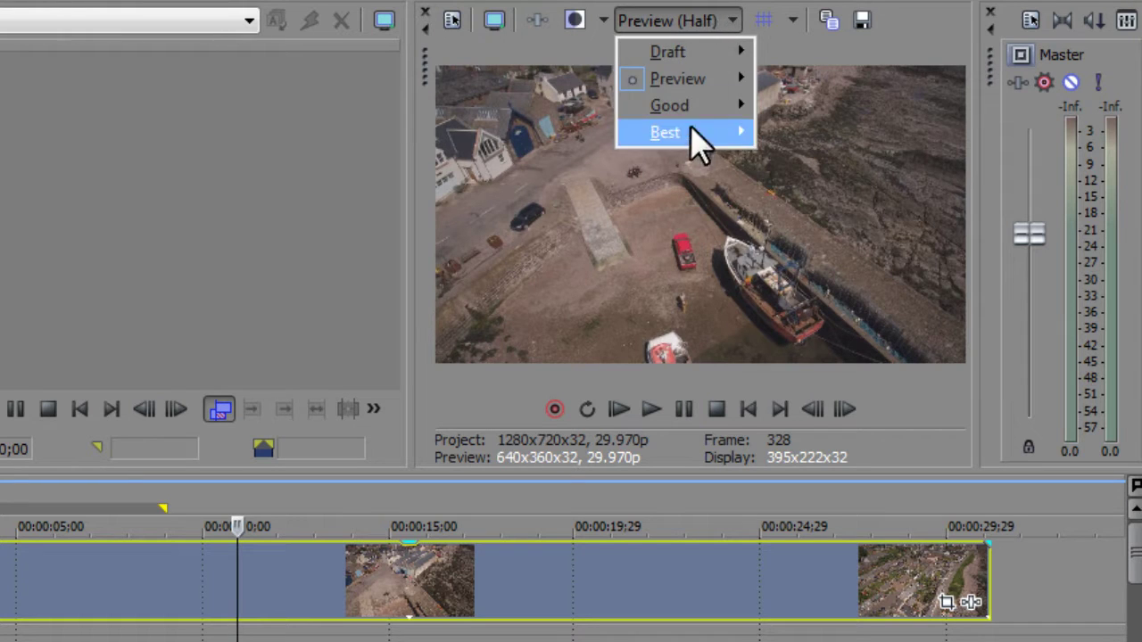
{"action": "mouse_move", "coordinate": [678, 78]}
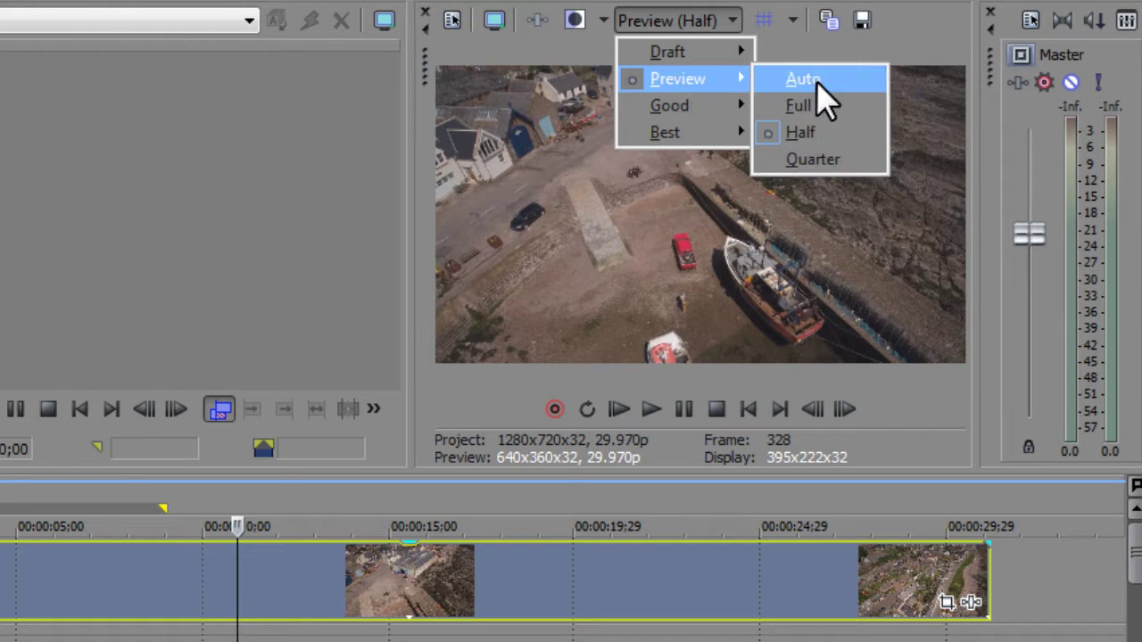
{"action": "left_click", "coordinate": [816, 134]}
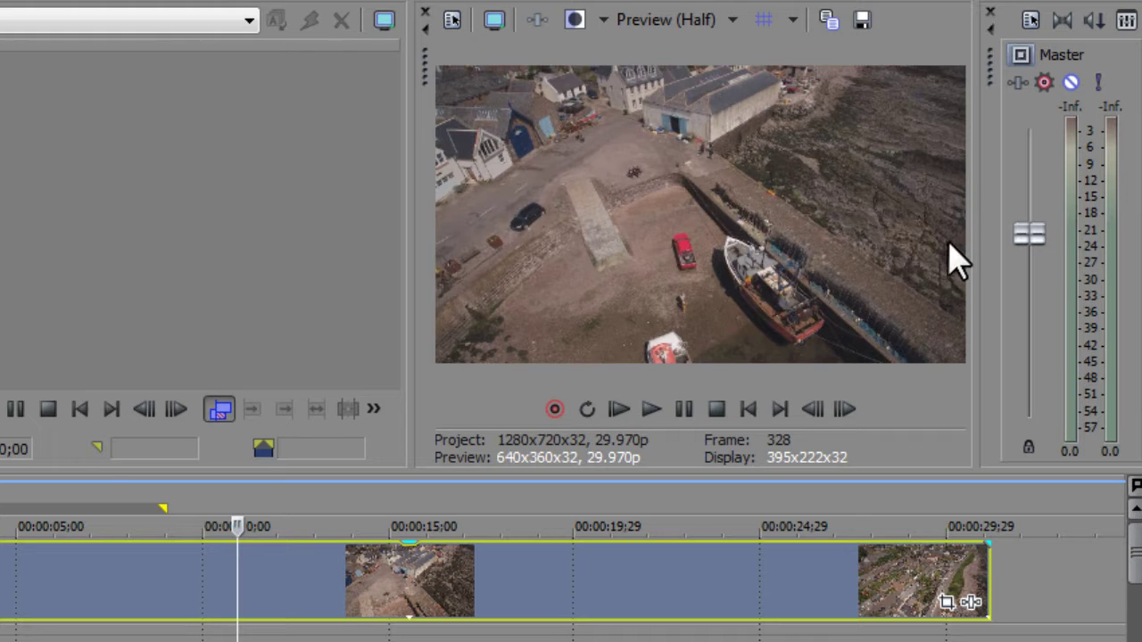
- Close the Master audio meters and enlarge the video preview area until its display size is 640x360
{"action": "left_click", "coordinate": [992, 16]}
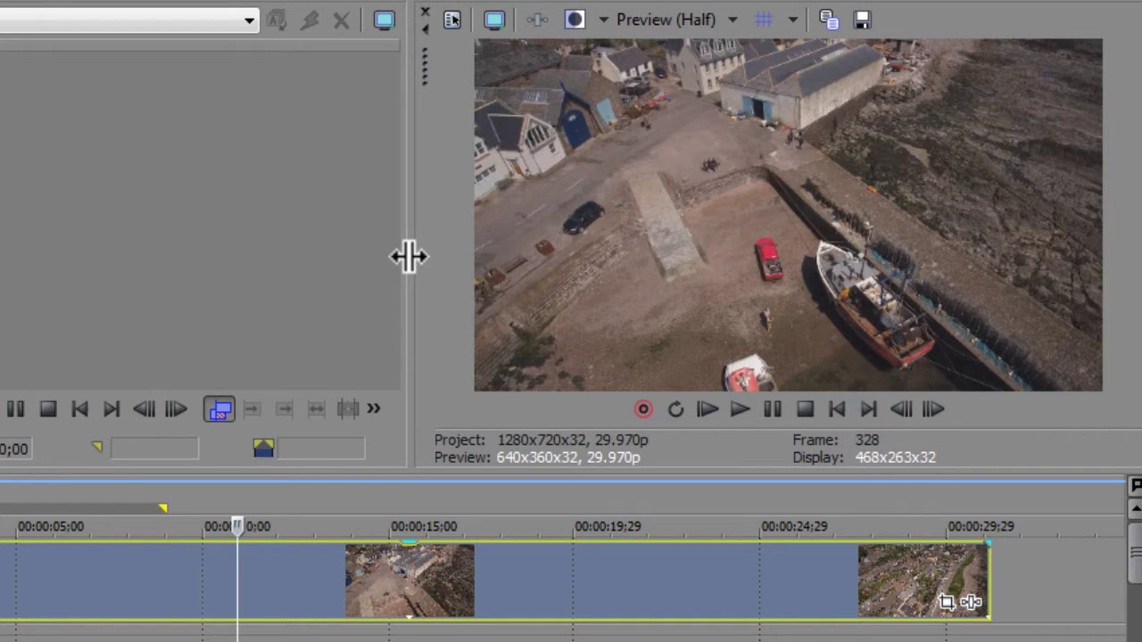
{"action": "left_click_drag", "start_coordinate": [409, 257], "coordinate": [294, 265]}
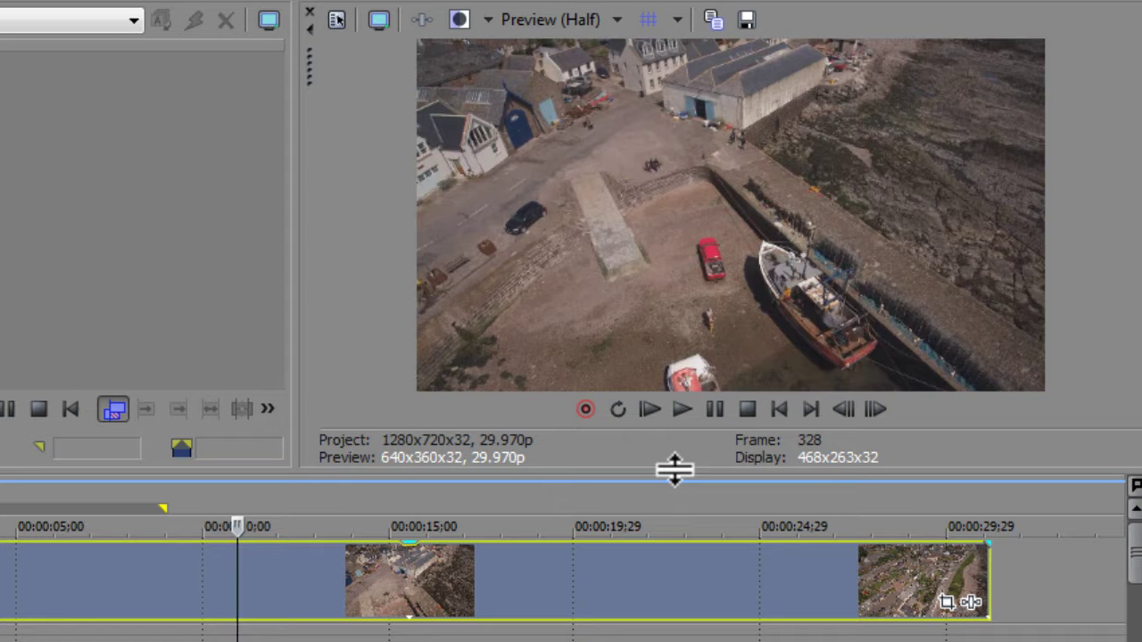
{"action": "left_click_drag", "start_coordinate": [675, 470], "coordinate": [674, 593]}
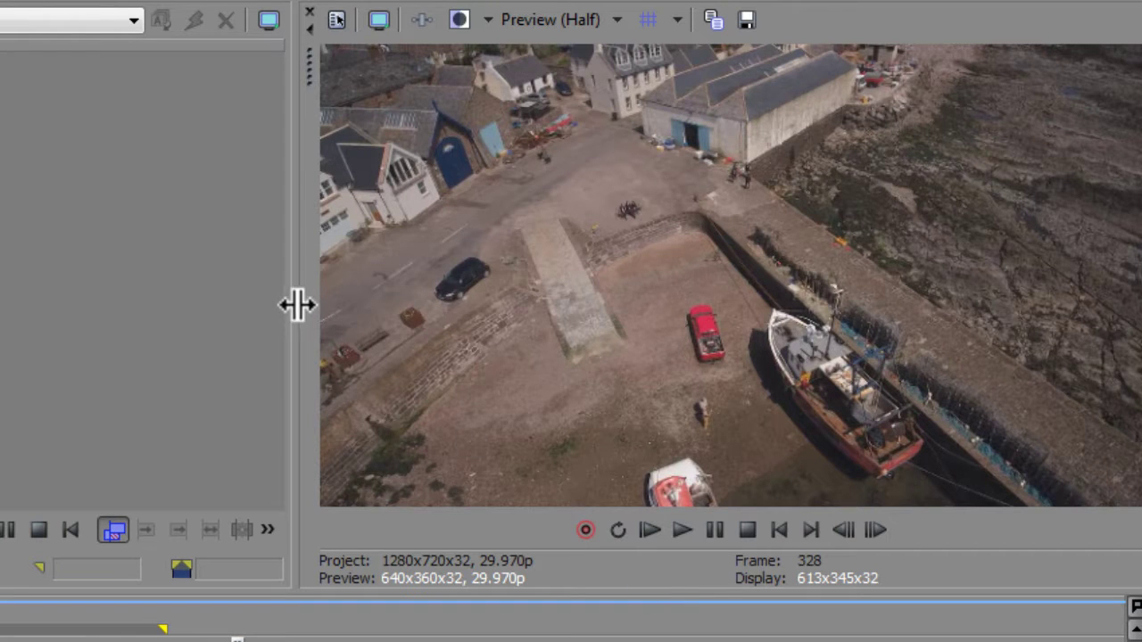
{"action": "left_click_drag", "start_coordinate": [297, 305], "coordinate": [273, 306]}
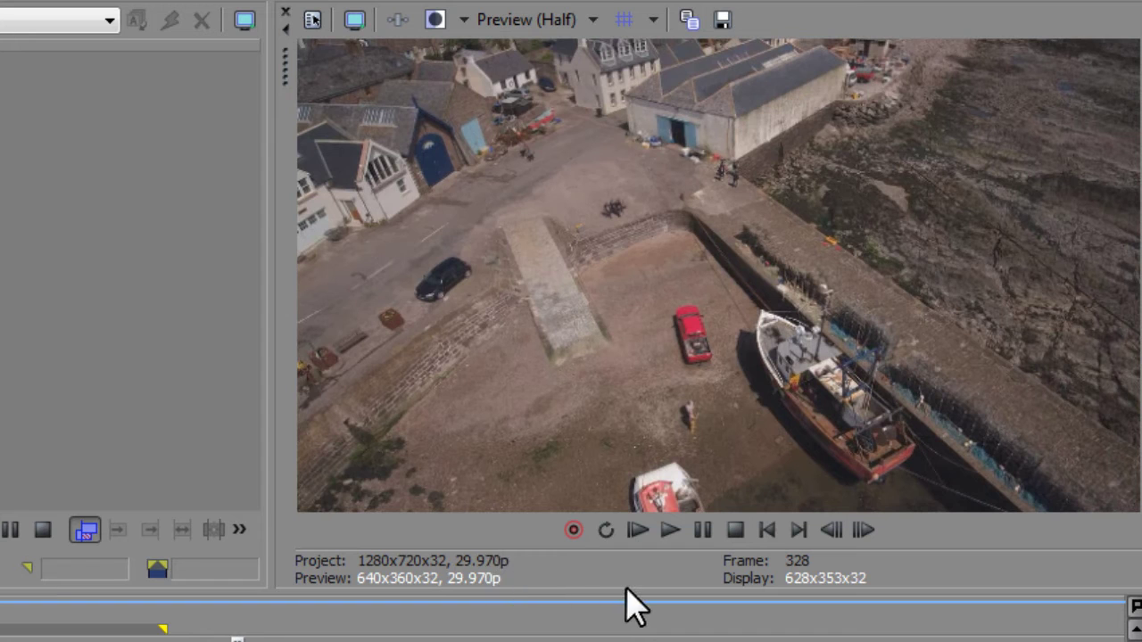
{"action": "left_click_drag", "start_coordinate": [629, 591], "coordinate": [632, 618]}
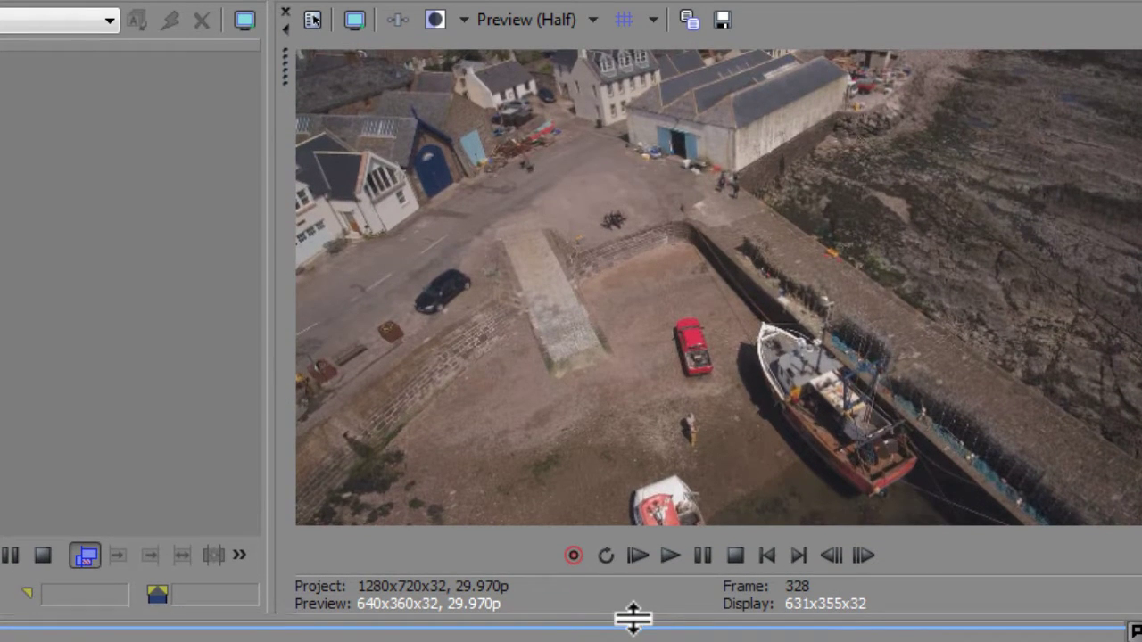
{"action": "left_click_drag", "start_coordinate": [271, 348], "coordinate": [263, 348]}
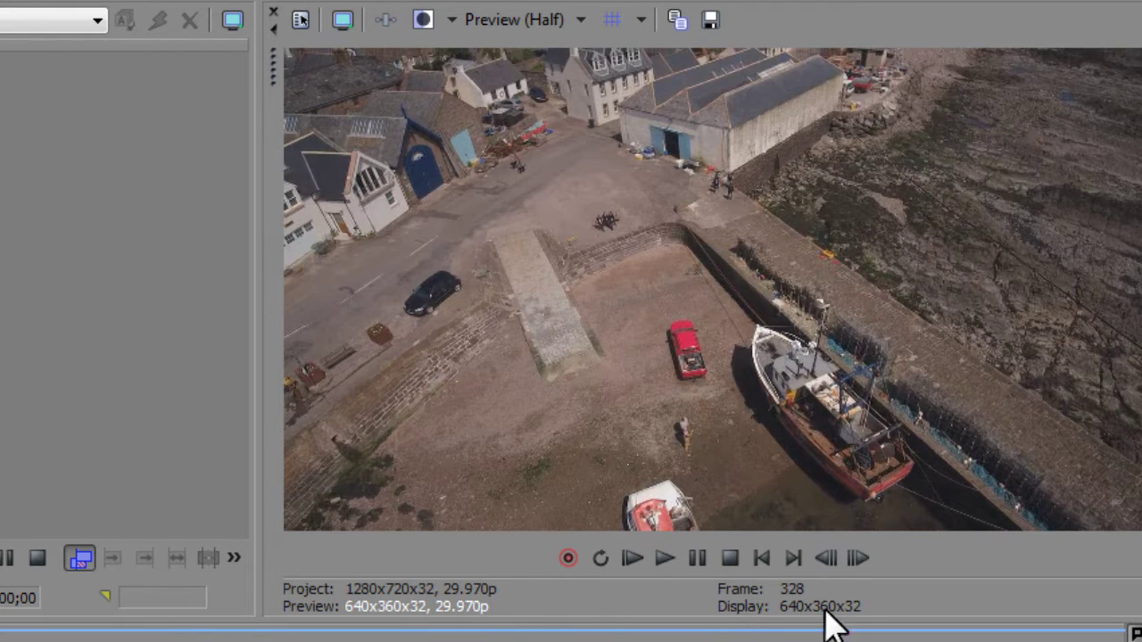
- Preview the clip in the enlarged display, playing from about 14 seconds and pausing at about 21 seconds
{"action": "key", "text": "space"}
{"action": "key", "text": "space"}
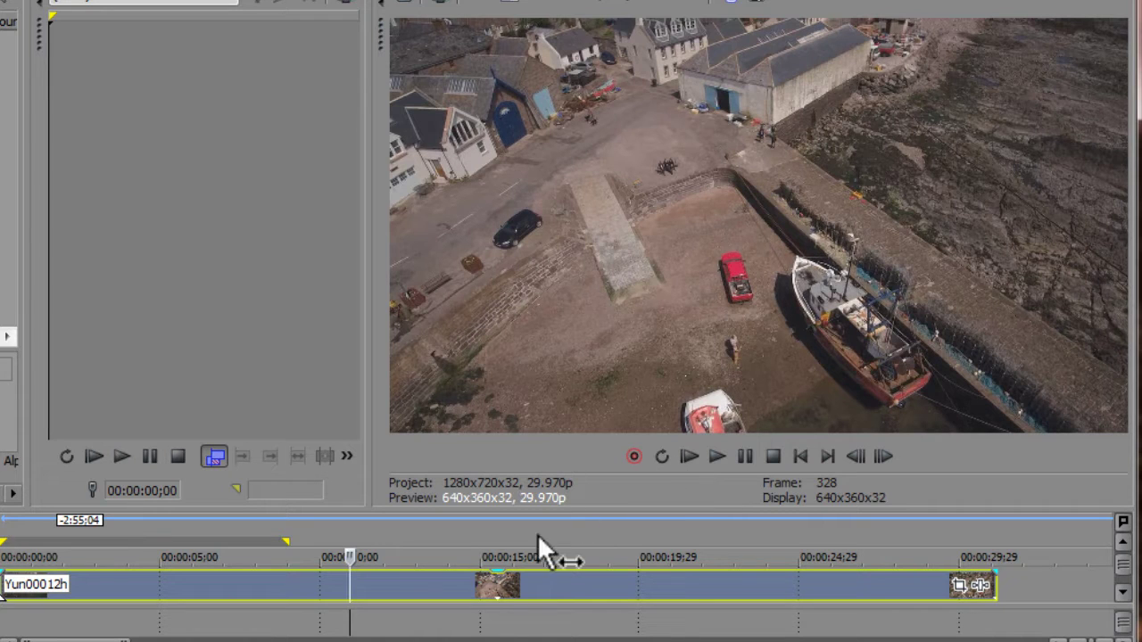
{"action": "left_click_drag", "start_coordinate": [349, 615], "coordinate": [484, 615]}
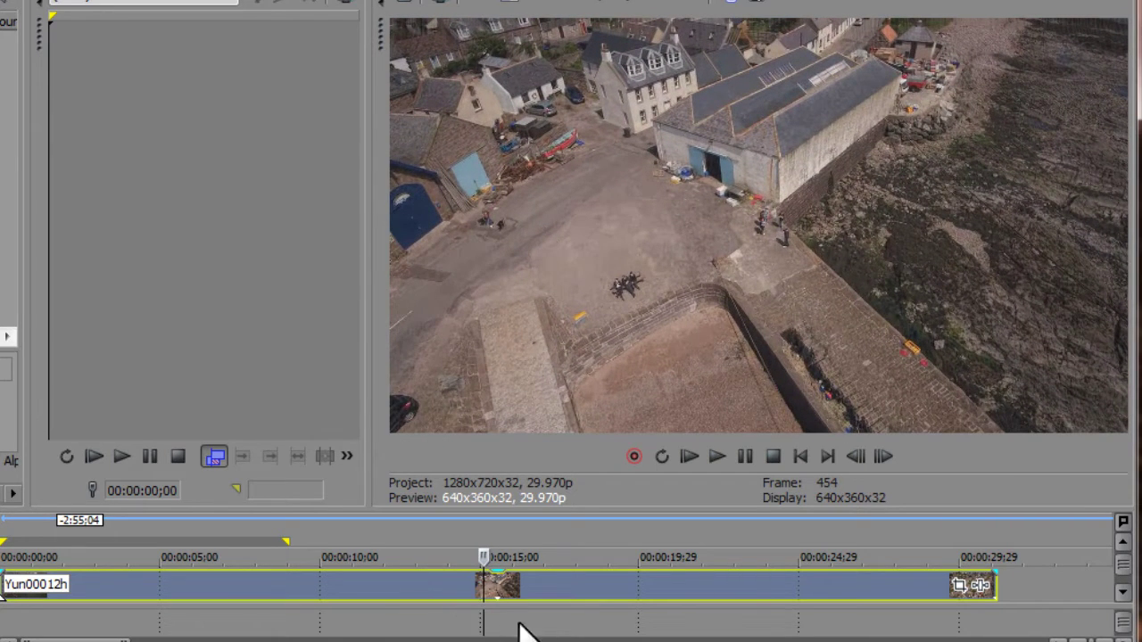
{"action": "left_click_drag", "start_coordinate": [485, 619], "coordinate": [459, 622]}
{"action": "key", "text": "space"}
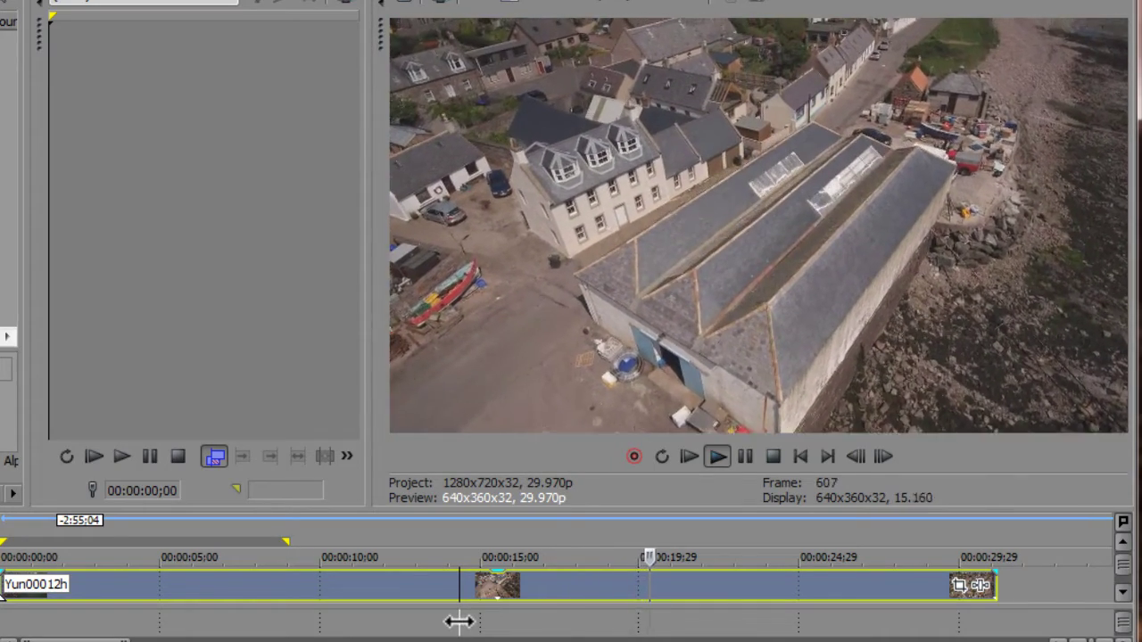
{"action": "key", "text": "Return"}
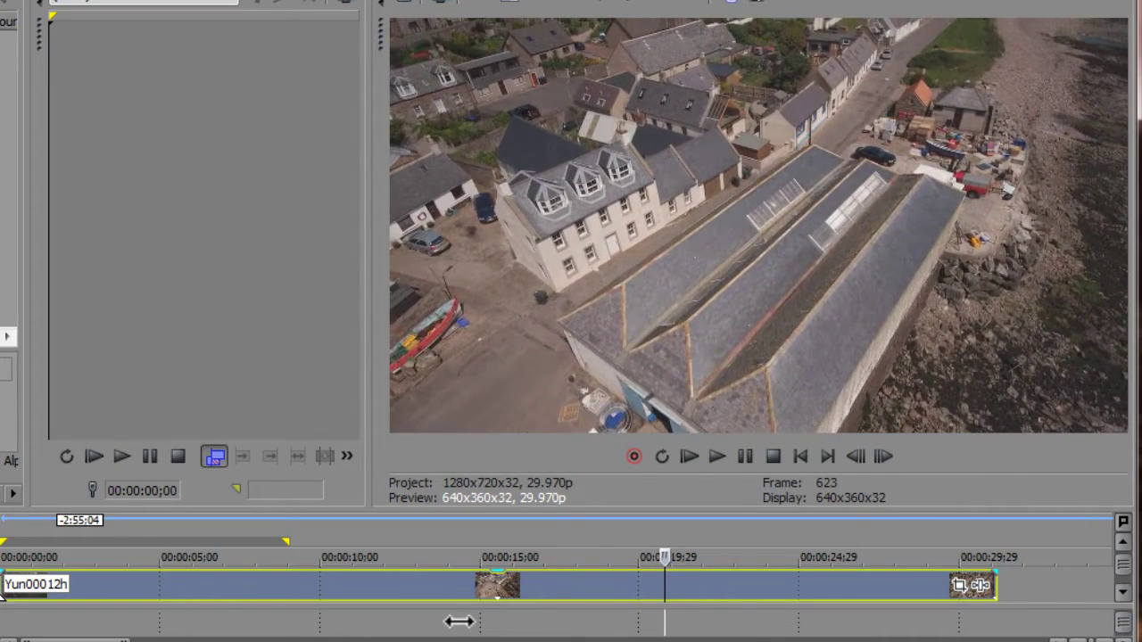
{"action": "scroll", "coordinate": [495, 606], "scroll_direction": "down", "scroll_amount": 2}
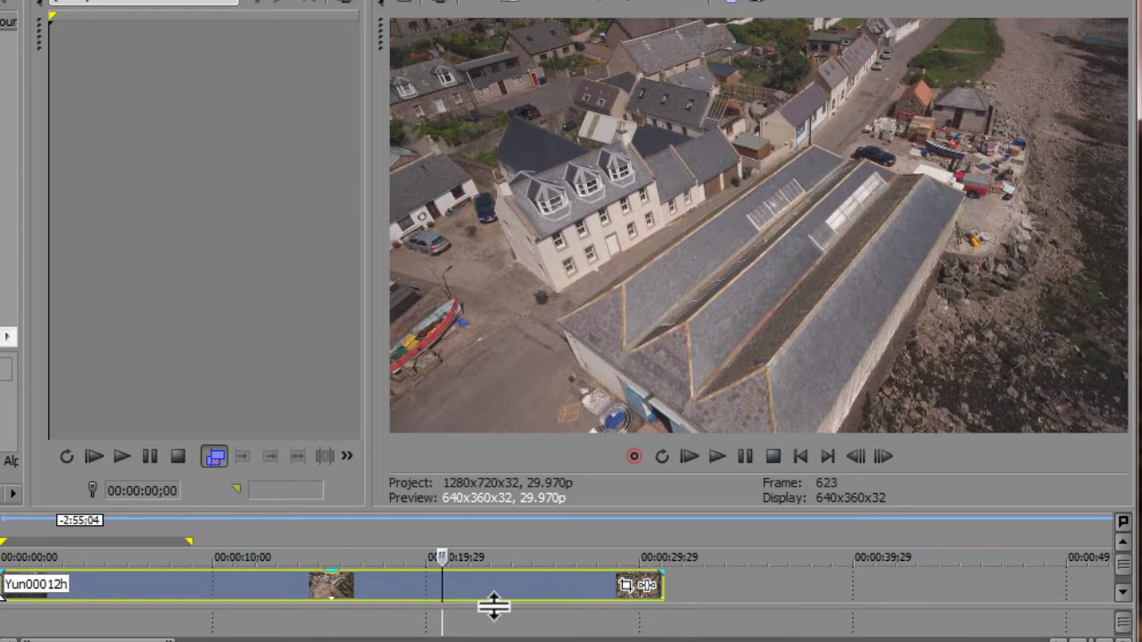
- Time-stretch the video clip by its end edge, compressing it so that it ends at about 10 seconds
{"action": "scroll", "coordinate": [494, 607], "scroll_direction": "up", "scroll_amount": 2}
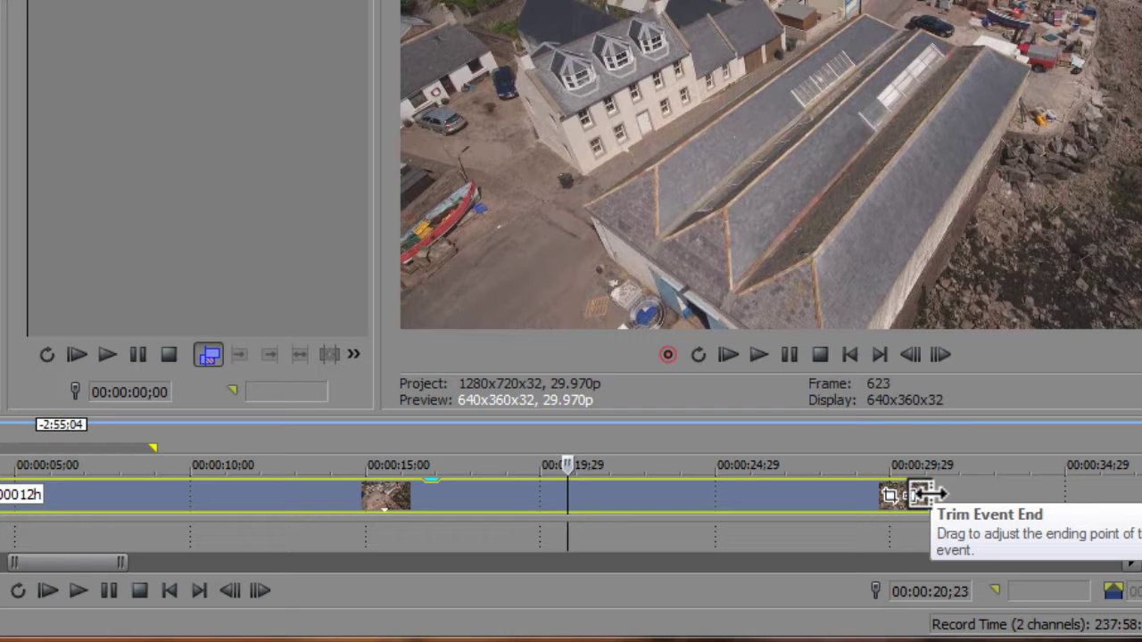
{"action": "key", "text": "ctrl"}
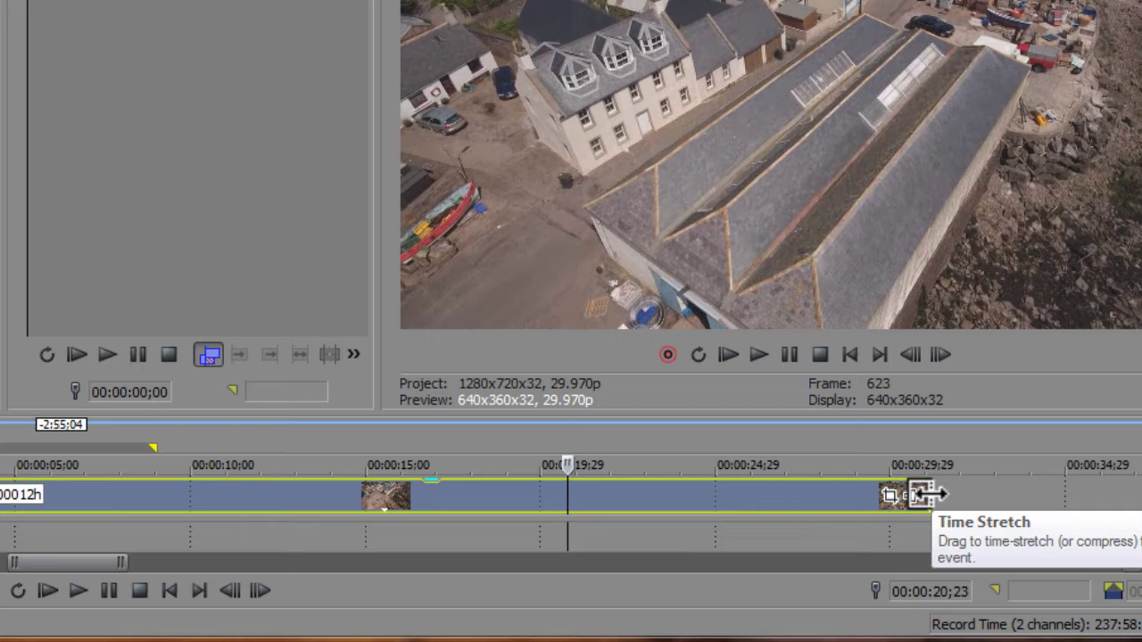
{"action": "left_click_drag", "start_coordinate": [923, 494], "coordinate": [50, 491]}
{"action": "left_click_drag", "start_coordinate": [134, 493], "coordinate": [268, 500]}
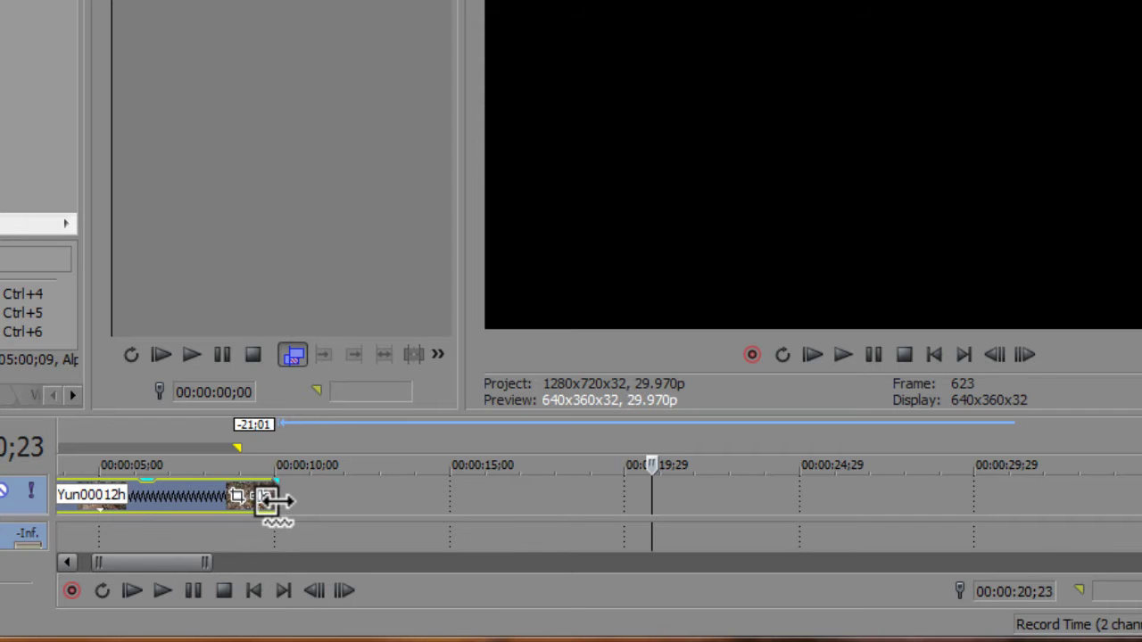
{"action": "left_click_drag", "start_coordinate": [267, 500], "coordinate": [275, 499]}
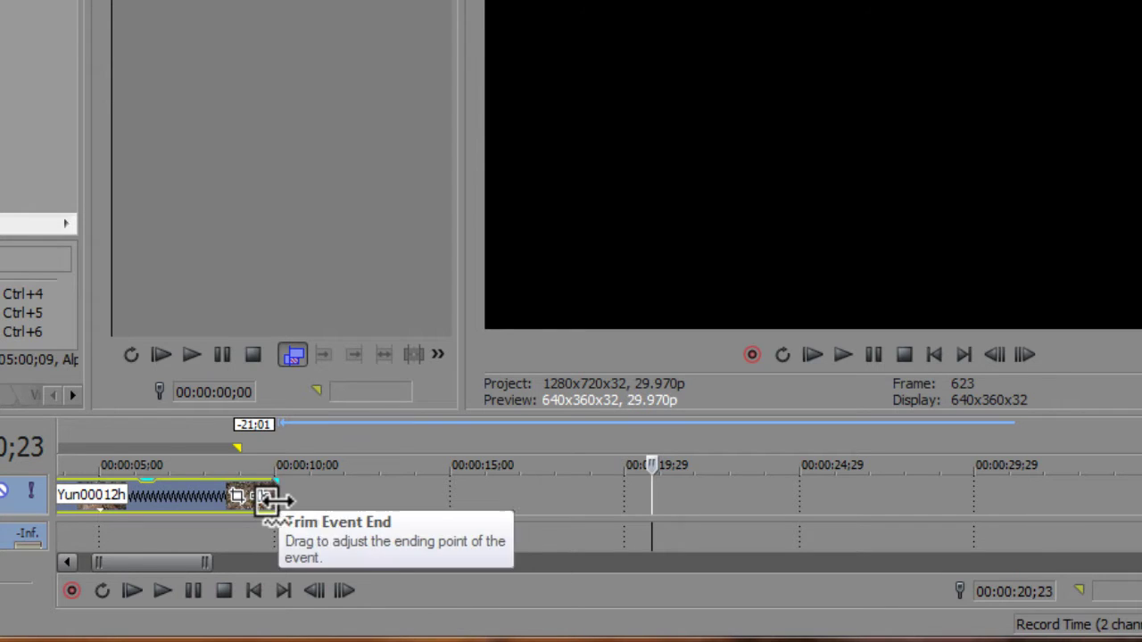
- Preview the sped-up clip from the timeline's start, pausing at about 00:00:05;22
{"action": "scroll", "coordinate": [222, 529], "scroll_direction": "up", "scroll_amount": 2}
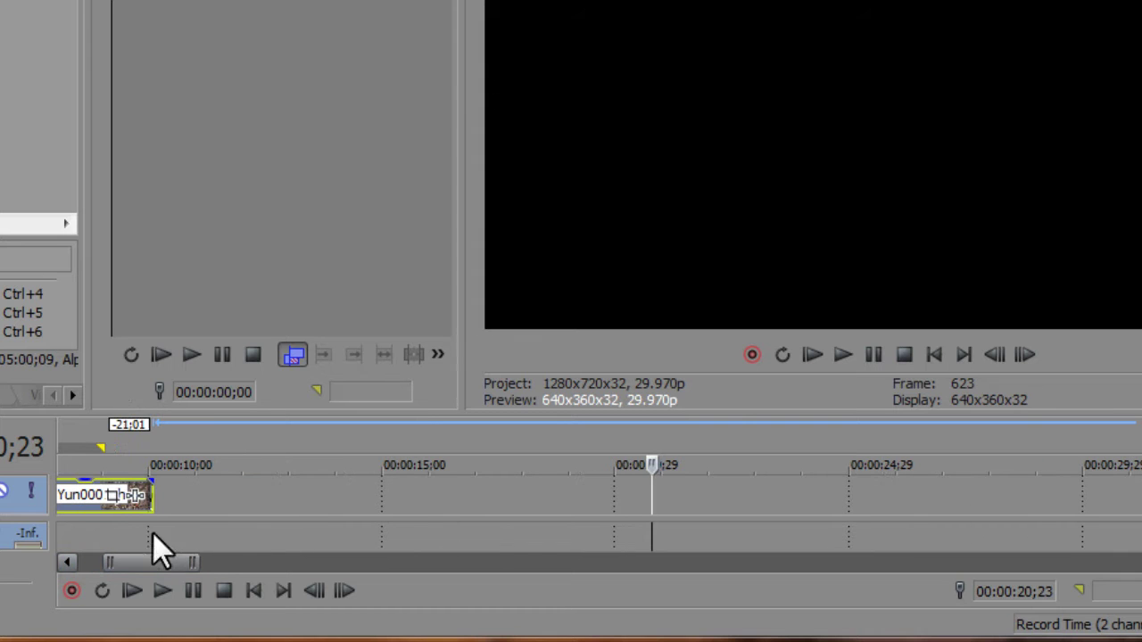
{"action": "scroll", "coordinate": [165, 565], "scroll_direction": "left", "scroll_amount": 5}
{"action": "left_click", "coordinate": [290, 528]}
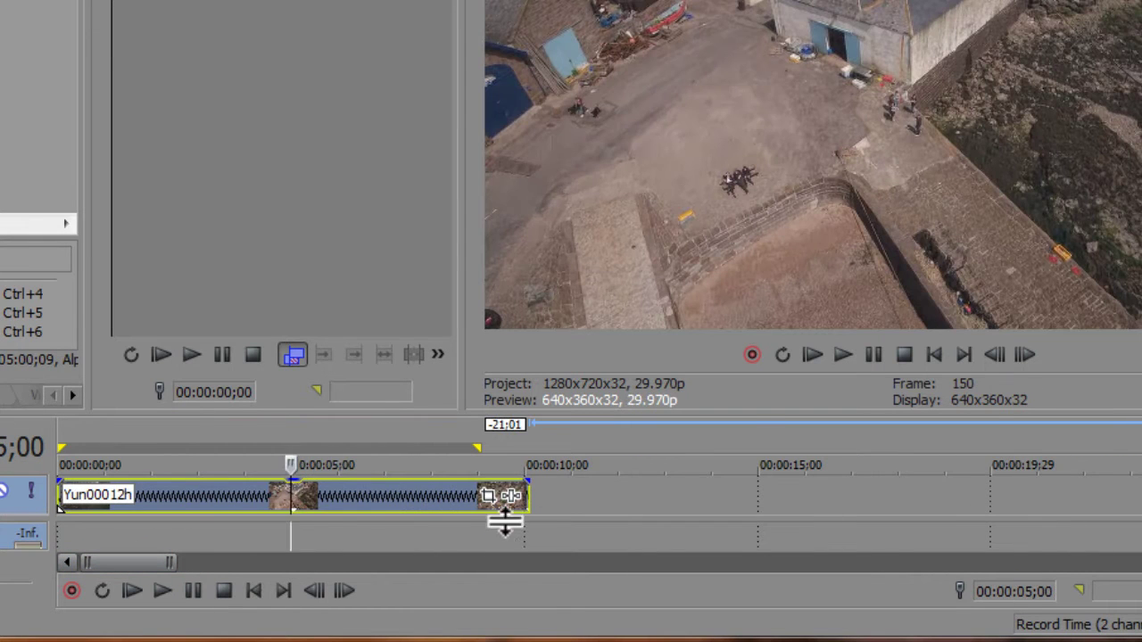
{"action": "scroll", "coordinate": [506, 522], "scroll_direction": "up", "scroll_amount": 2}
{"action": "scroll", "coordinate": [508, 521], "scroll_direction": "up", "scroll_amount": 2}
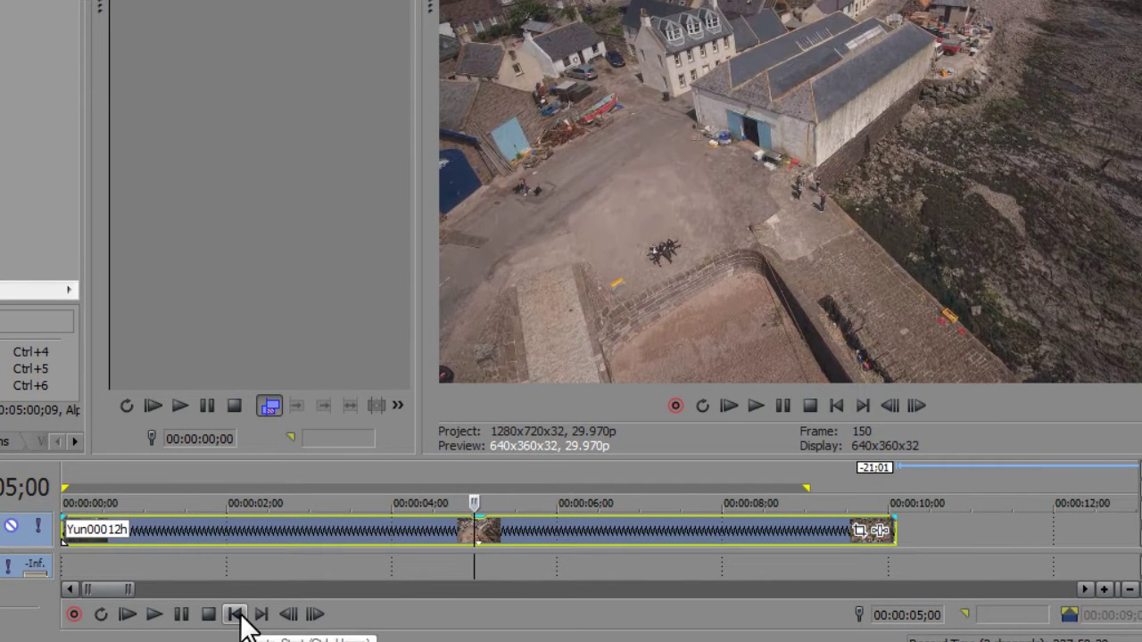
{"action": "left_click", "coordinate": [236, 613]}
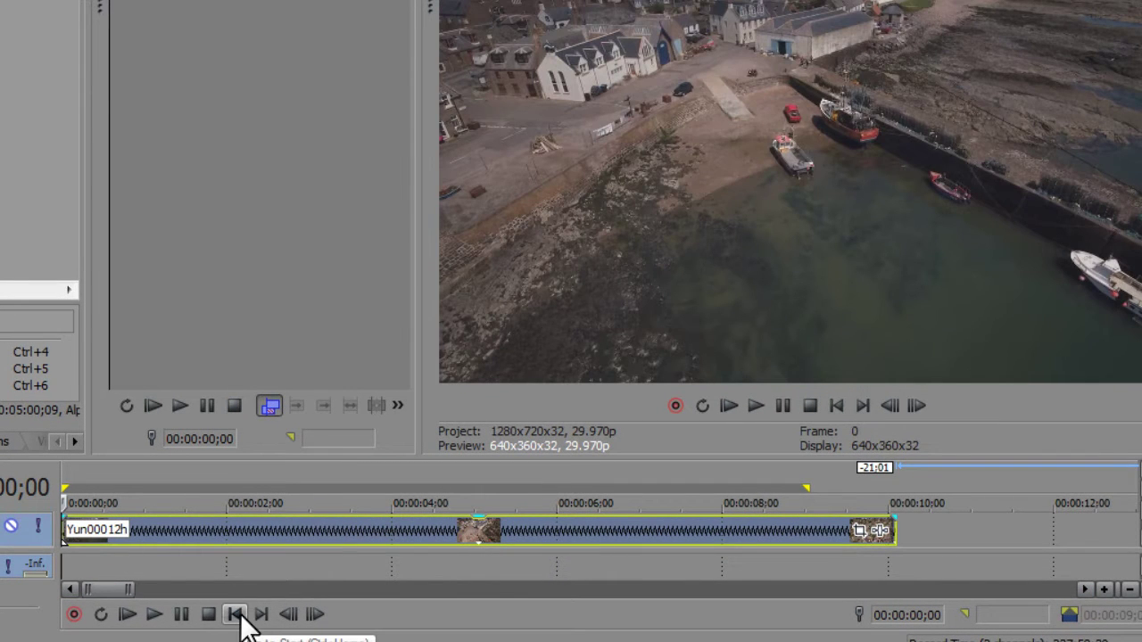
{"action": "key", "text": "space"}
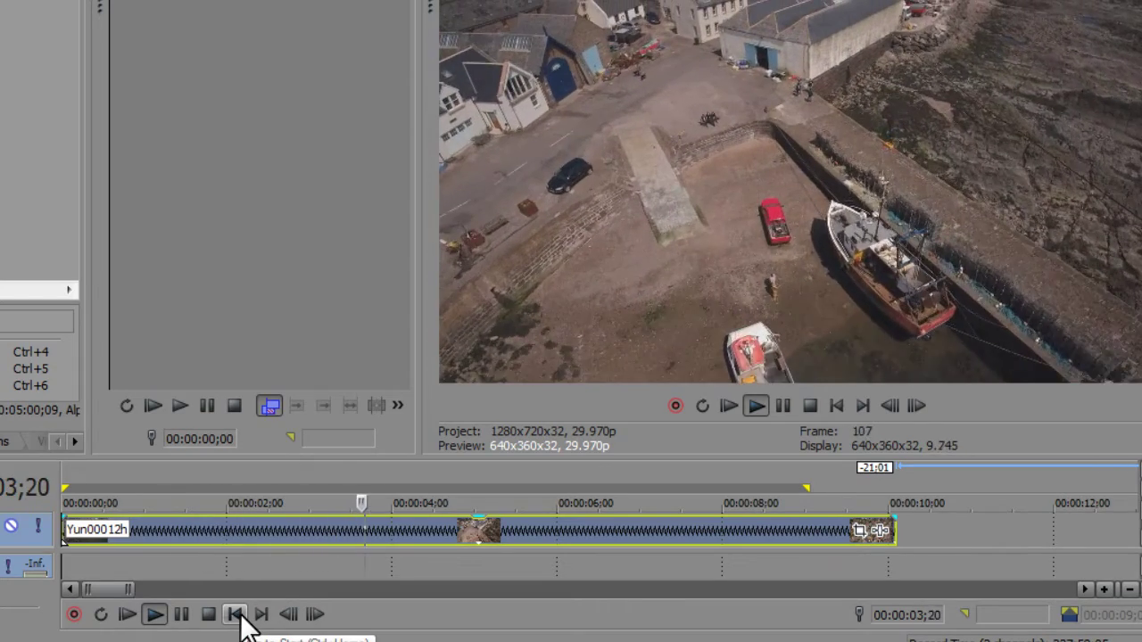
{"action": "key", "text": "Return"}
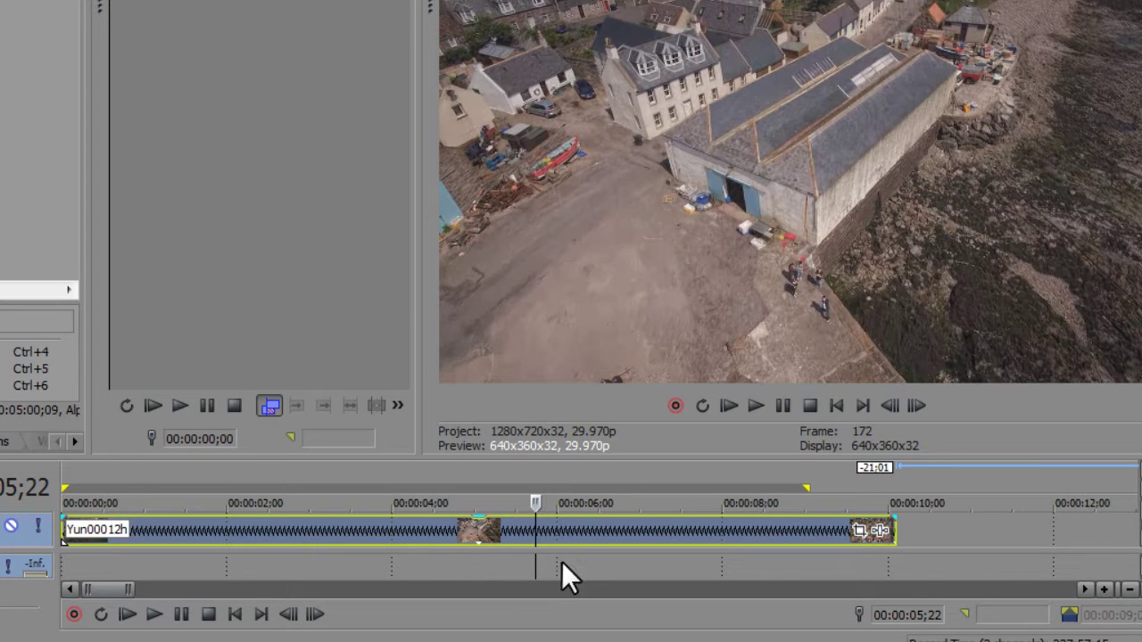
- Move the playhead to 00:00:02;11, open the clip's Event Pan/Crop settings and select the Mask track
{"action": "left_click_drag", "start_coordinate": [536, 568], "coordinate": [256, 558]}
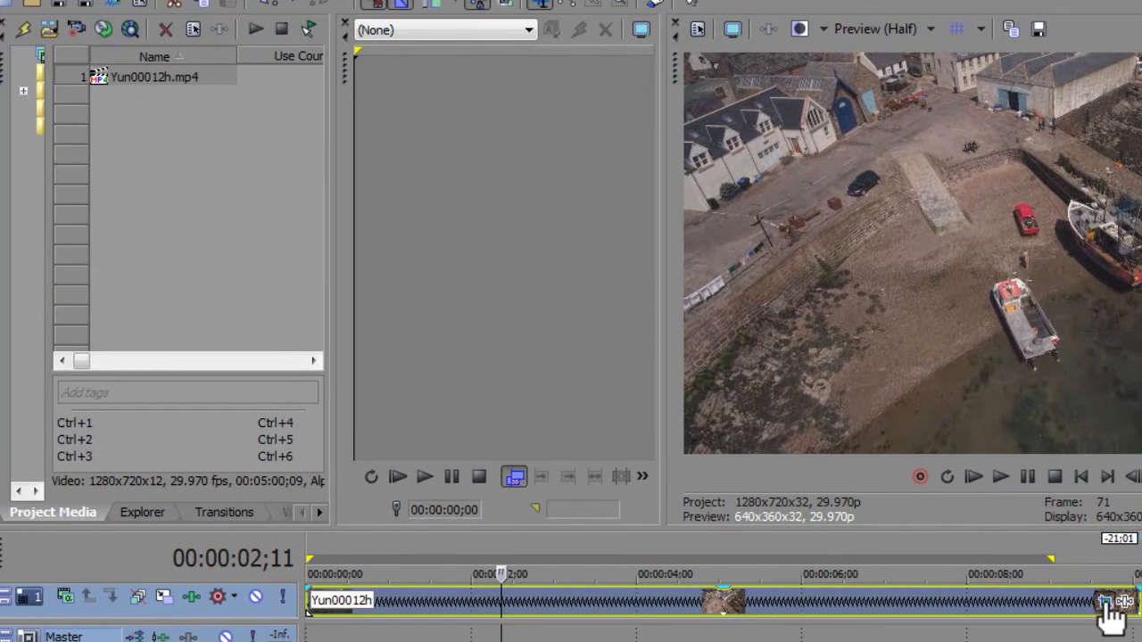
{"action": "left_click", "coordinate": [916, 547]}
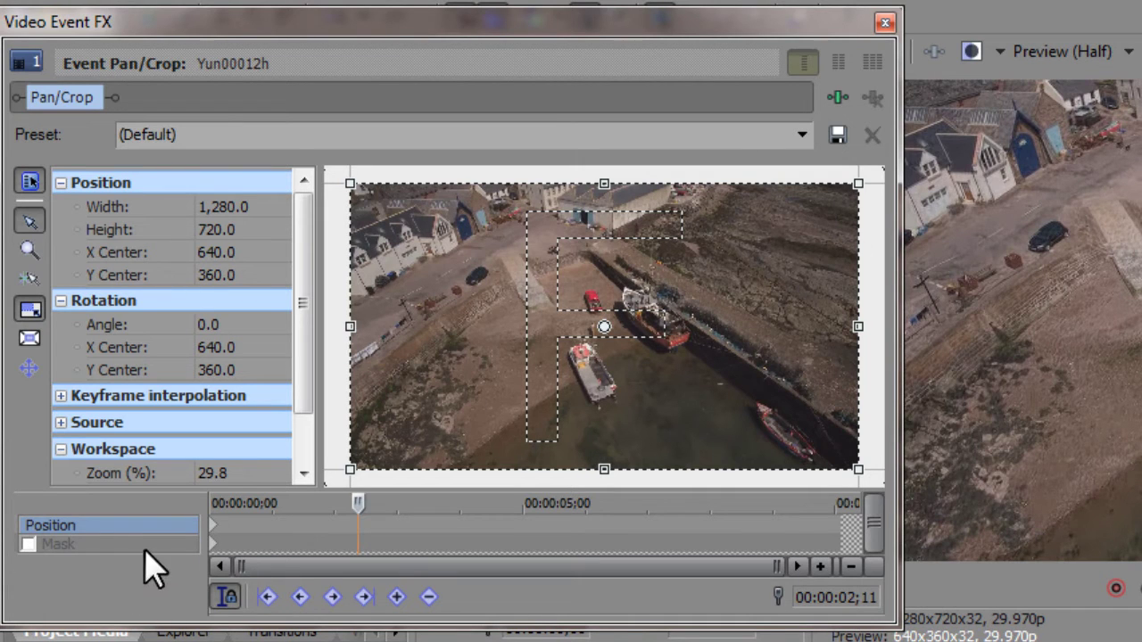
{"action": "left_click", "coordinate": [126, 544]}
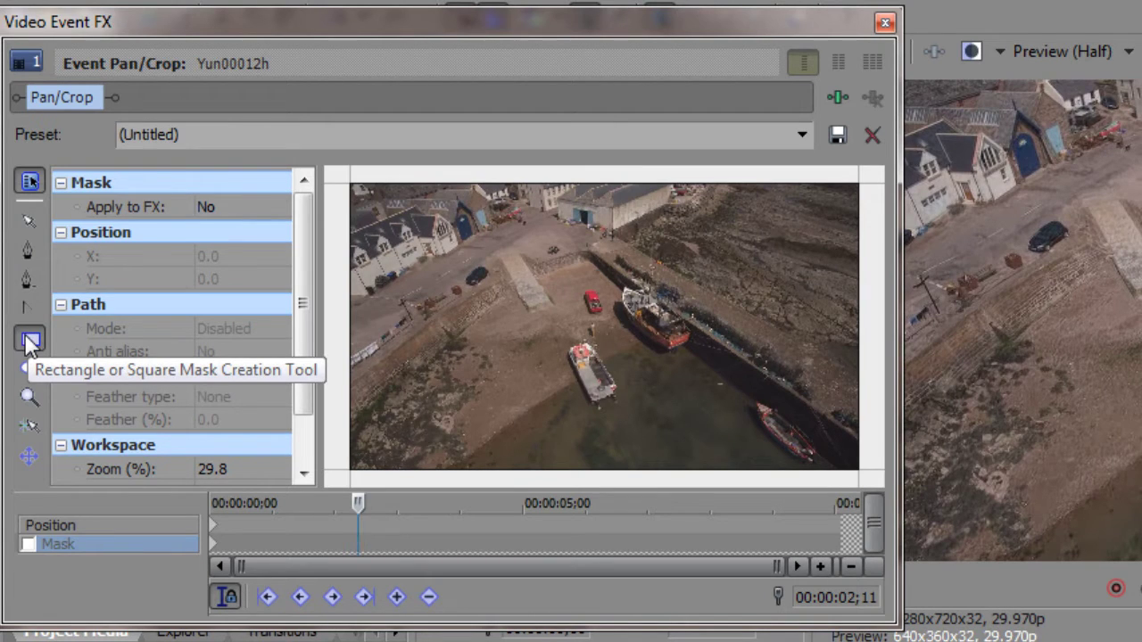
- Draw a rectangular mask as a horizontal band through the middle of the frame, extending slightly past both side edges
{"action": "left_click", "coordinate": [341, 252]}
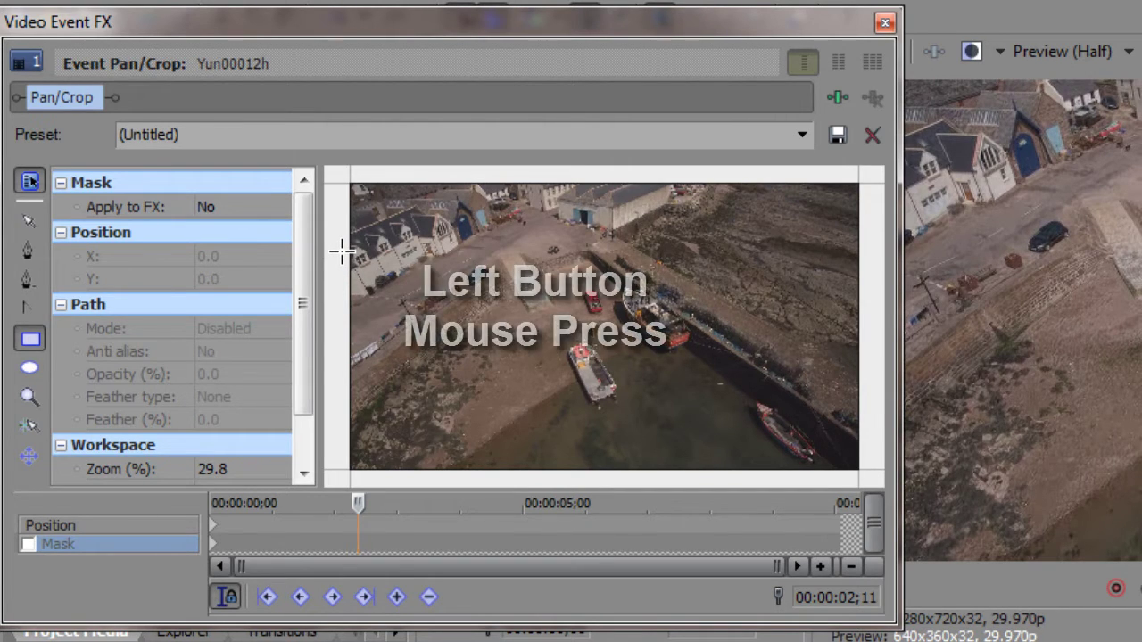
{"action": "left_click_drag", "start_coordinate": [342, 253], "coordinate": [867, 365]}
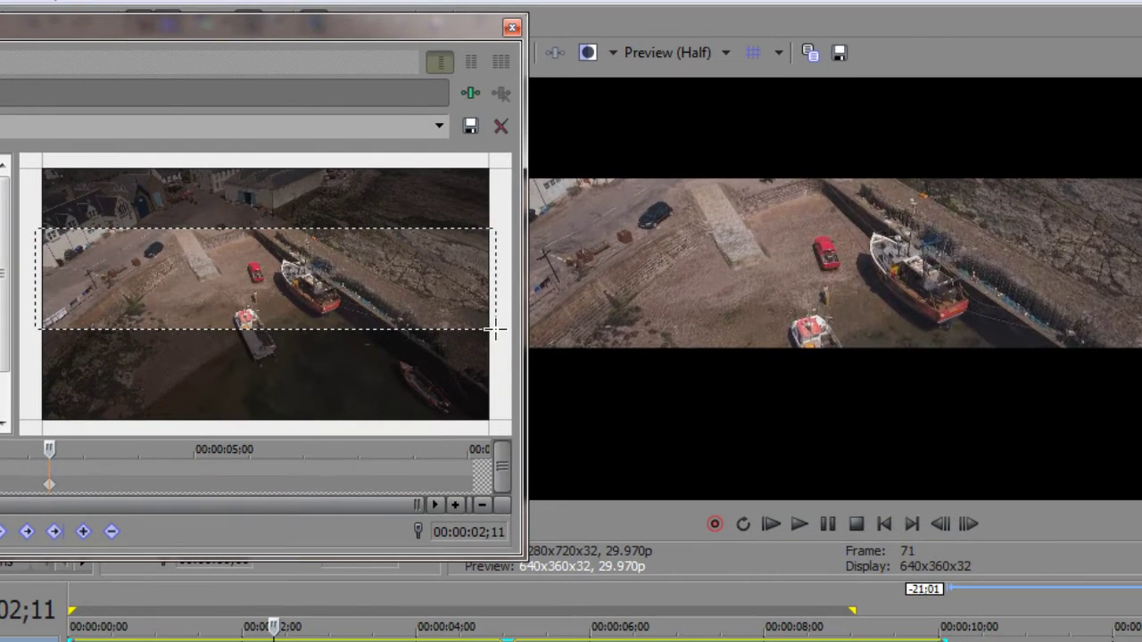
{"action": "left_click_drag", "start_coordinate": [496, 330], "coordinate": [495, 328]}
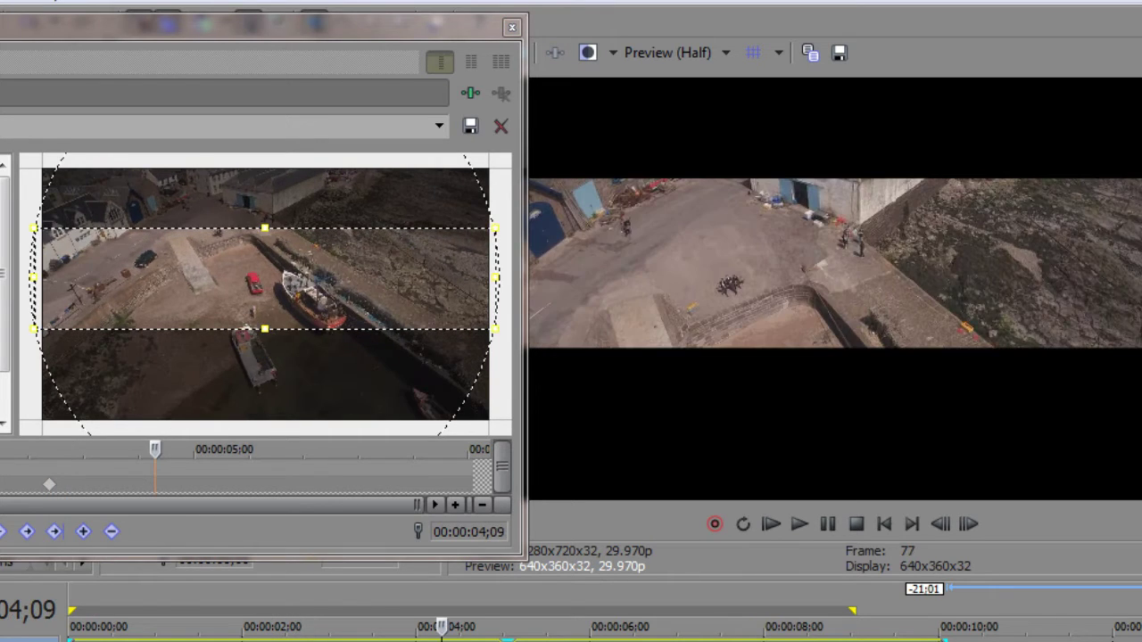
- Preview the masked footage, step back through the frames and return to the mask keyframe at 00:00:02;11
{"action": "key", "text": "space"}
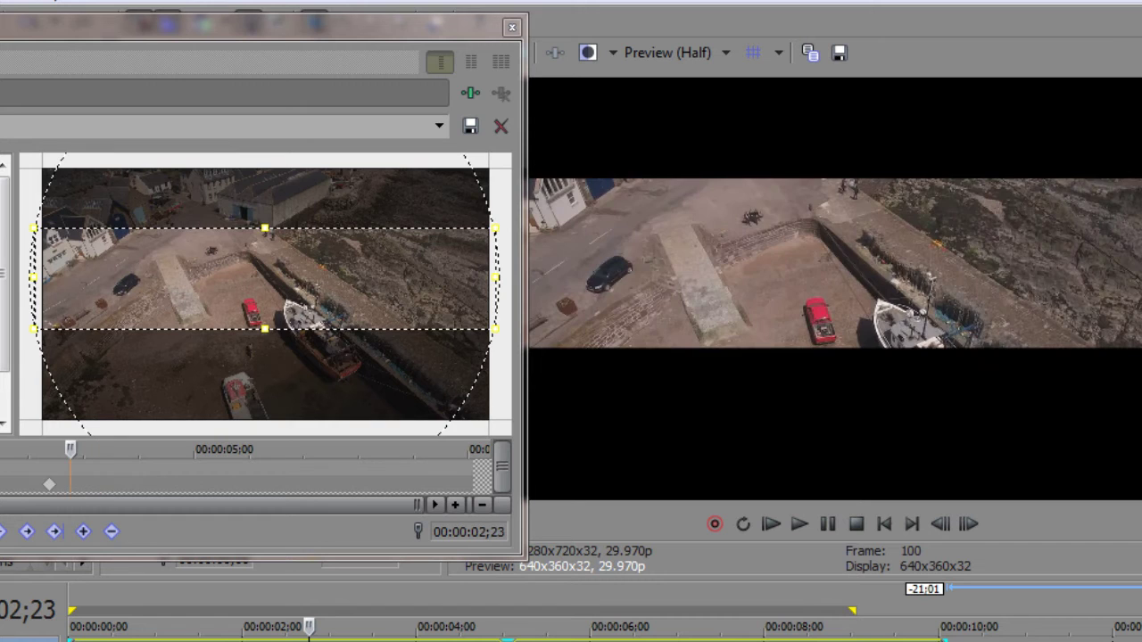
{"action": "key", "text": "Left"}
{"action": "key", "text": "Left"}
{"action": "key", "text": "Left"}
{"action": "key", "text": "Left"}
{"action": "key", "text": "Left"}
{"action": "key", "text": "Left"}
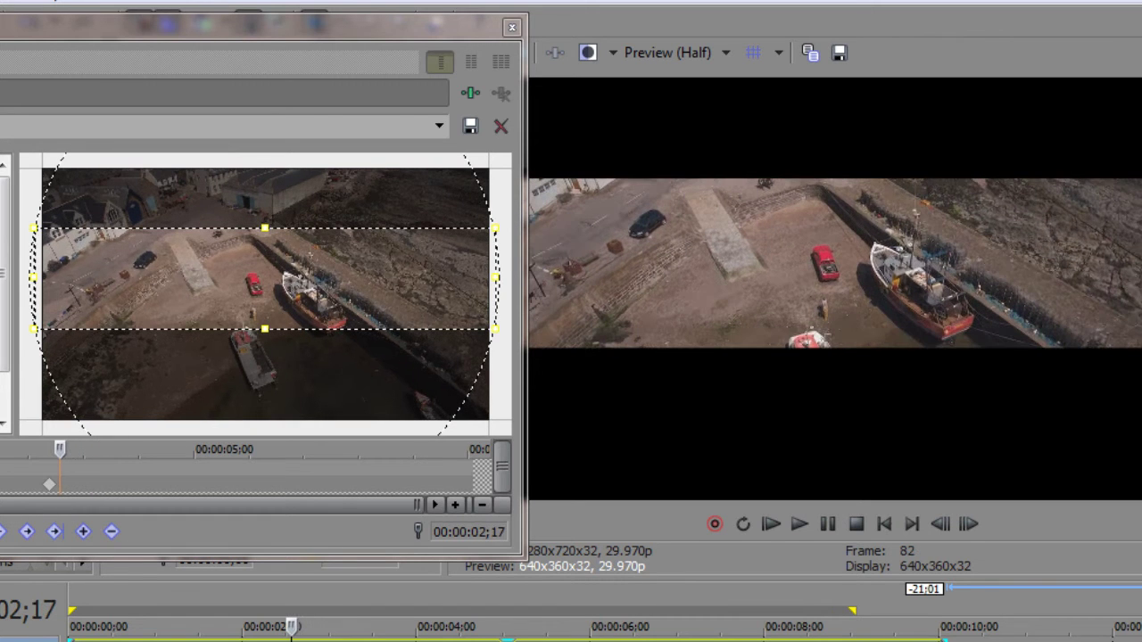
{"action": "key", "text": "Left"}
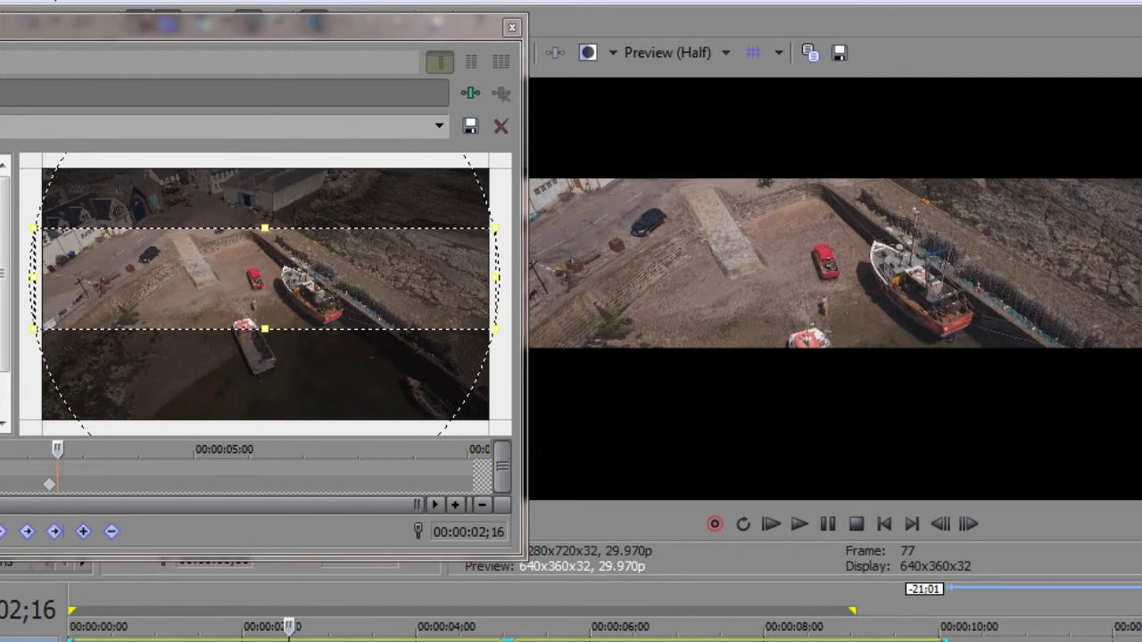
{"action": "key", "text": "Left"}
{"action": "key", "text": "Left"}
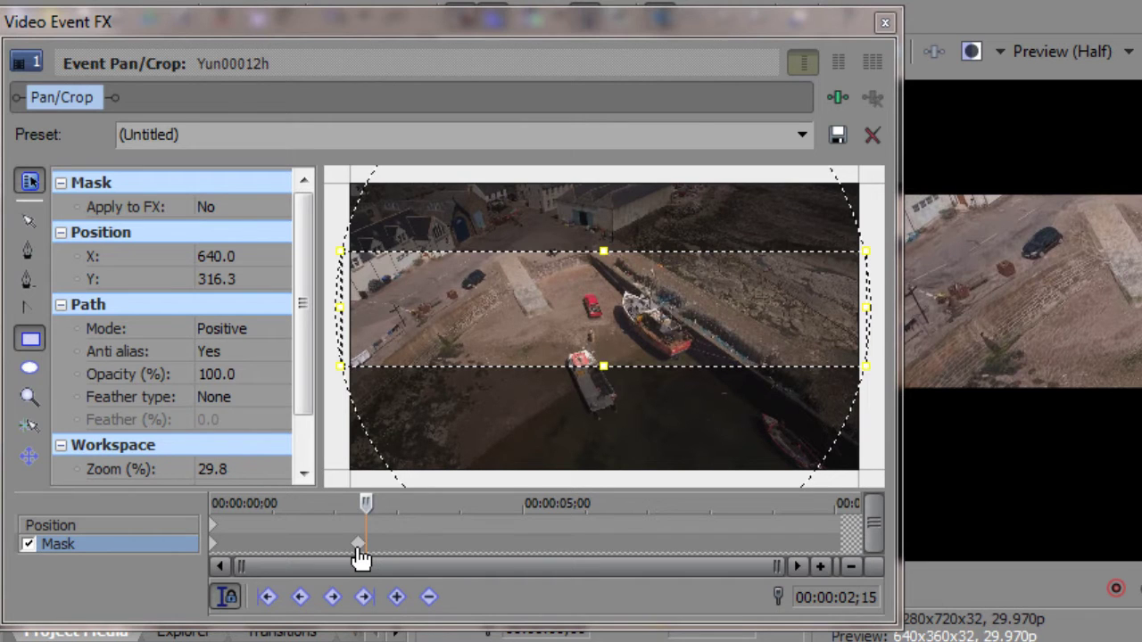
{"action": "left_click", "coordinate": [358, 546]}
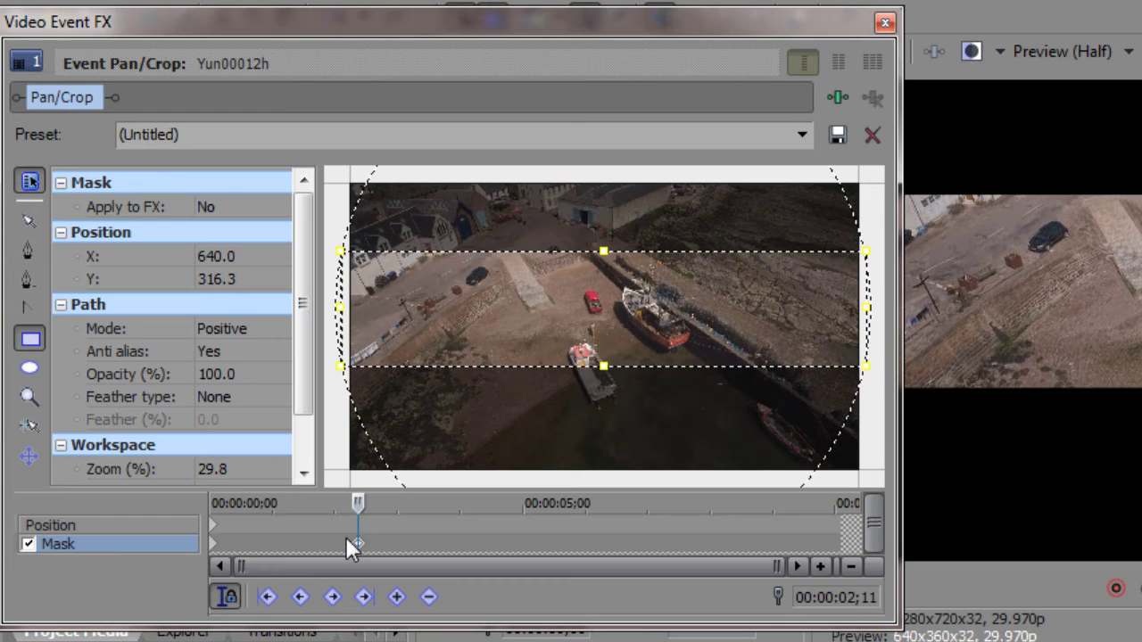
- Set the rectangular mask's Apply to FX option to Yes
{"action": "left_click", "coordinate": [343, 295]}
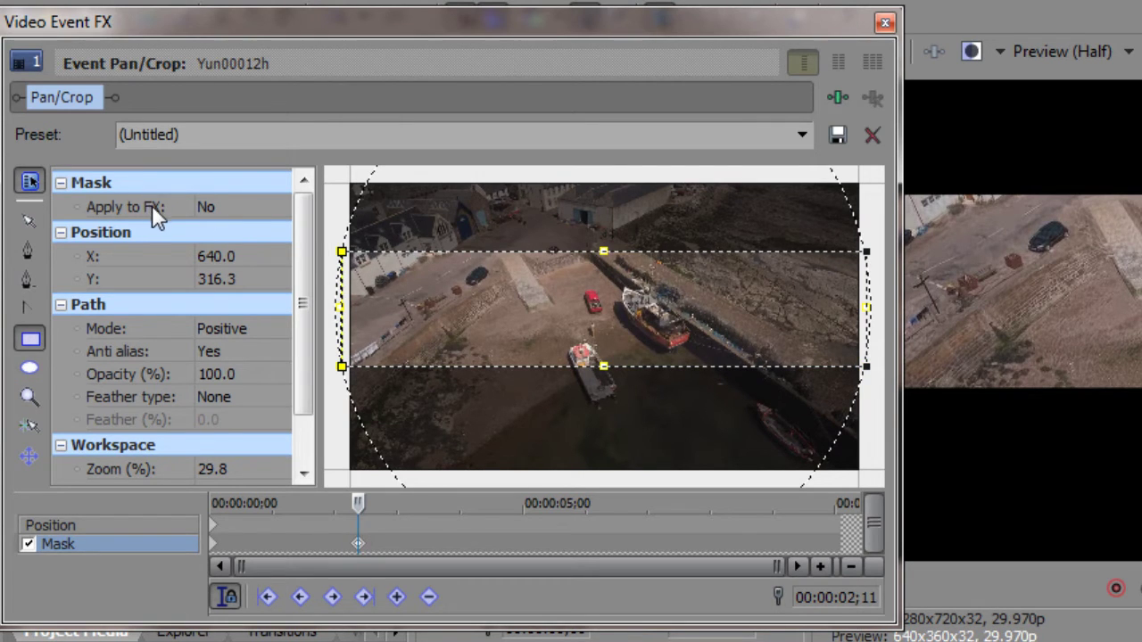
{"action": "left_click", "coordinate": [245, 204]}
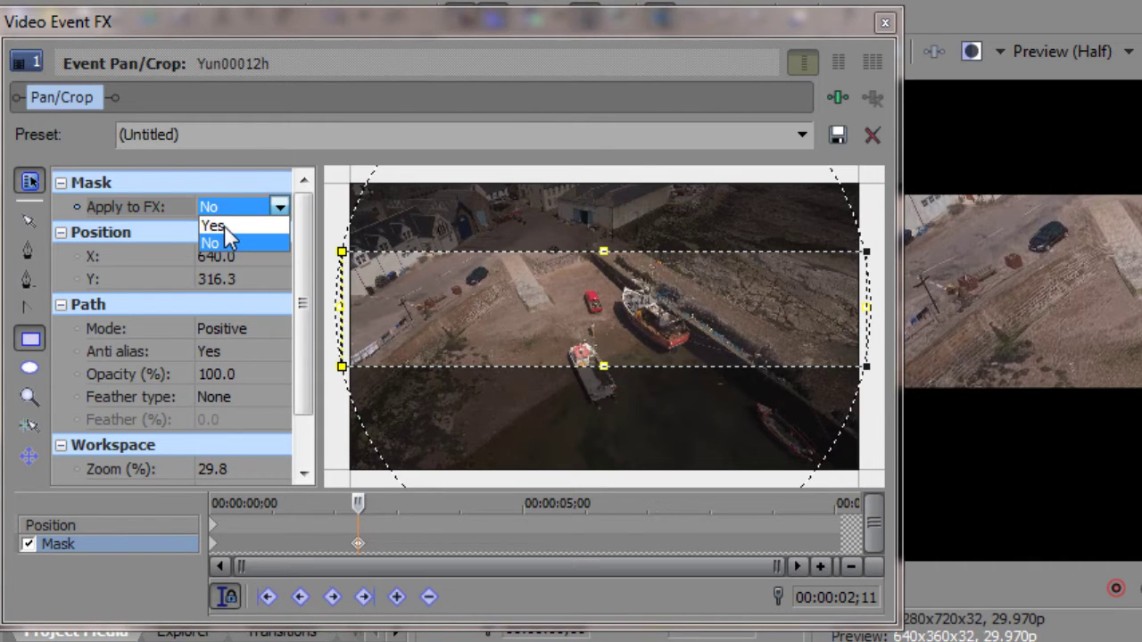
{"action": "left_click", "coordinate": [224, 225]}
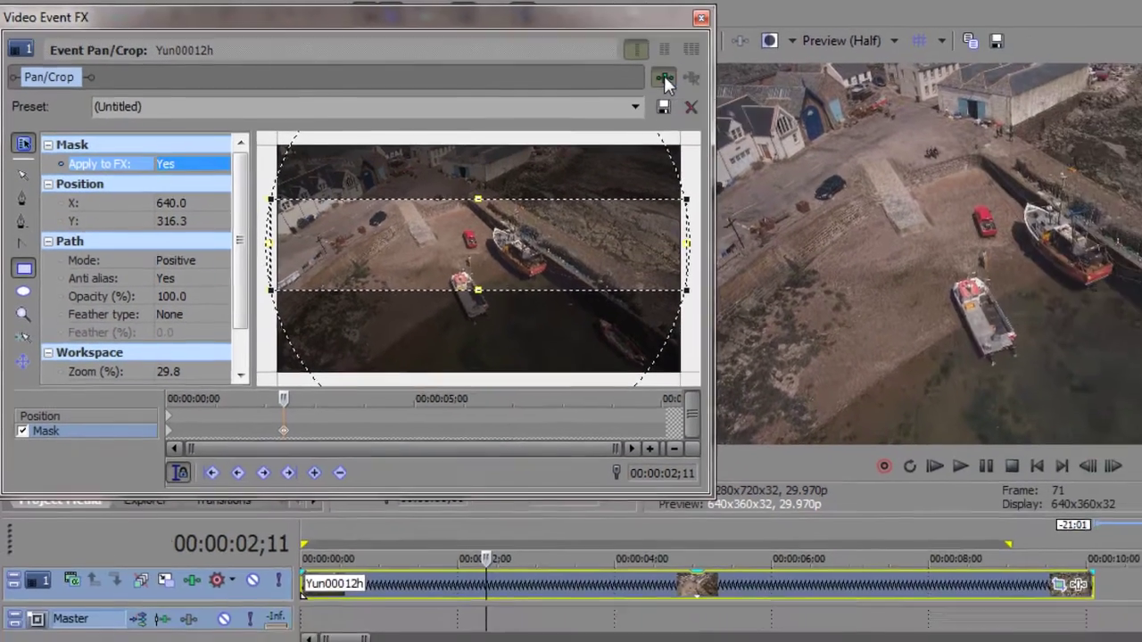
- Add the Sony Gaussian Blur effect to the clip and set its horizontal and vertical ranges to 0.0200
{"action": "left_click", "coordinate": [837, 98]}
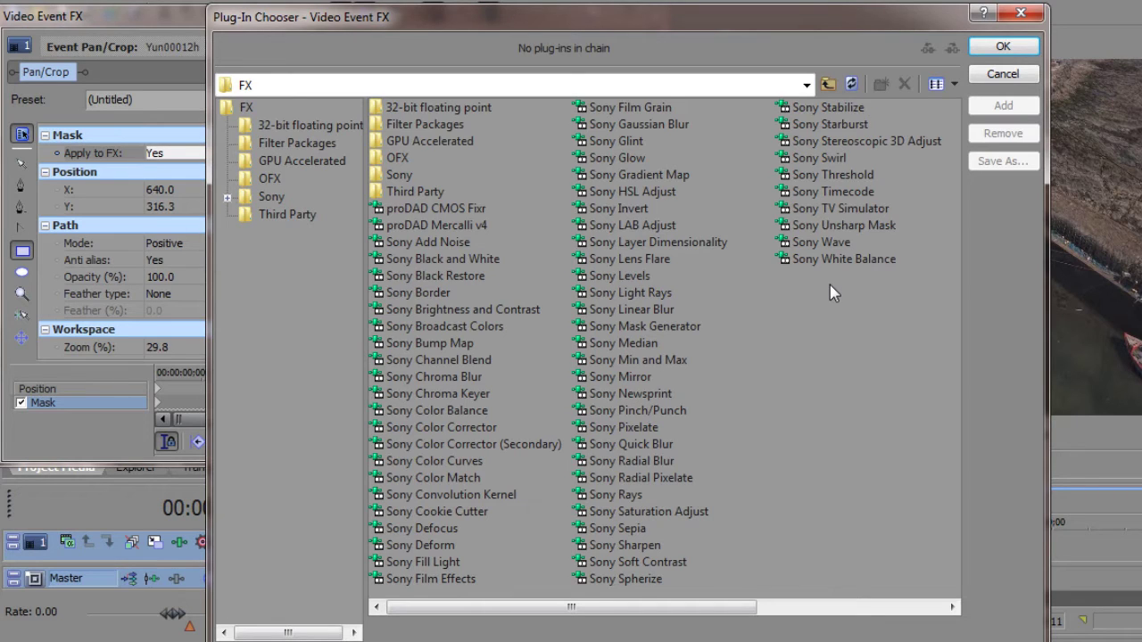
{"action": "double_click", "coordinate": [656, 132]}
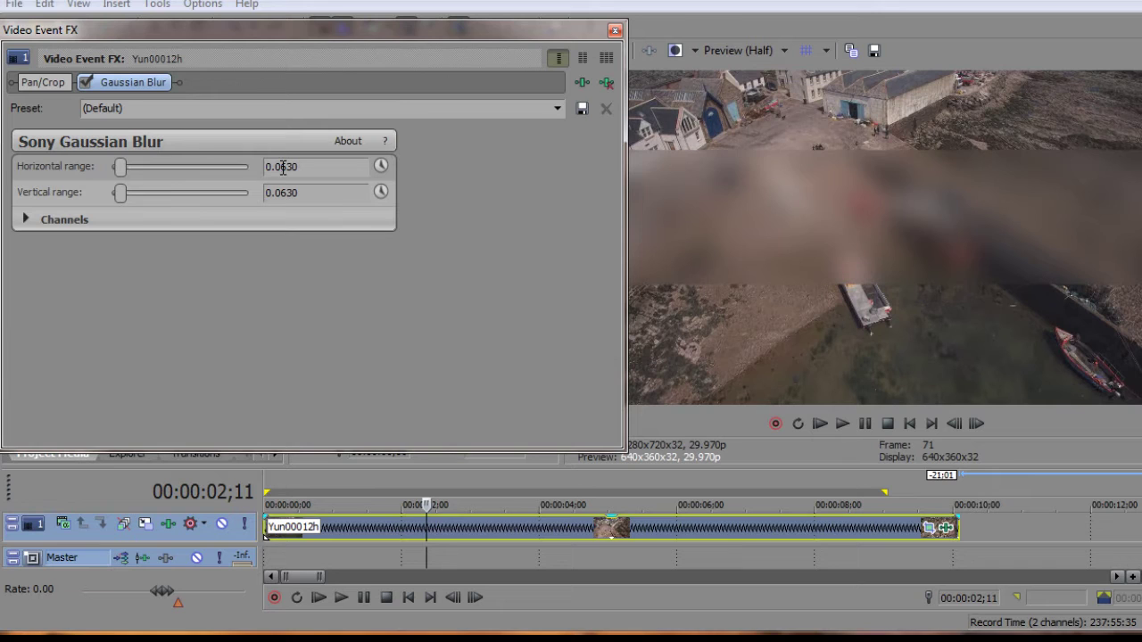
{"action": "left_click_drag", "start_coordinate": [282, 167], "coordinate": [301, 167]}
{"action": "type", "text": "200"}
{"action": "left_click", "coordinate": [306, 195]}
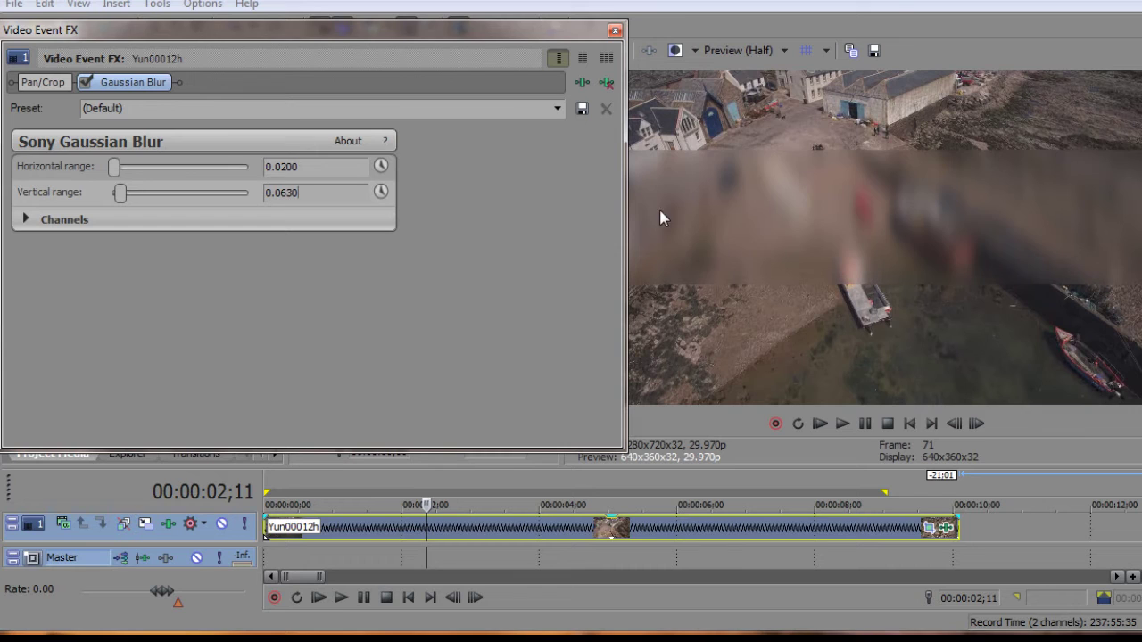
{"action": "left_click_drag", "start_coordinate": [280, 195], "coordinate": [378, 195]}
{"action": "type", "text": "200"}
- Return to the Pan/Crop mask settings and set the path mode to Negative
{"action": "left_click", "coordinate": [47, 83]}
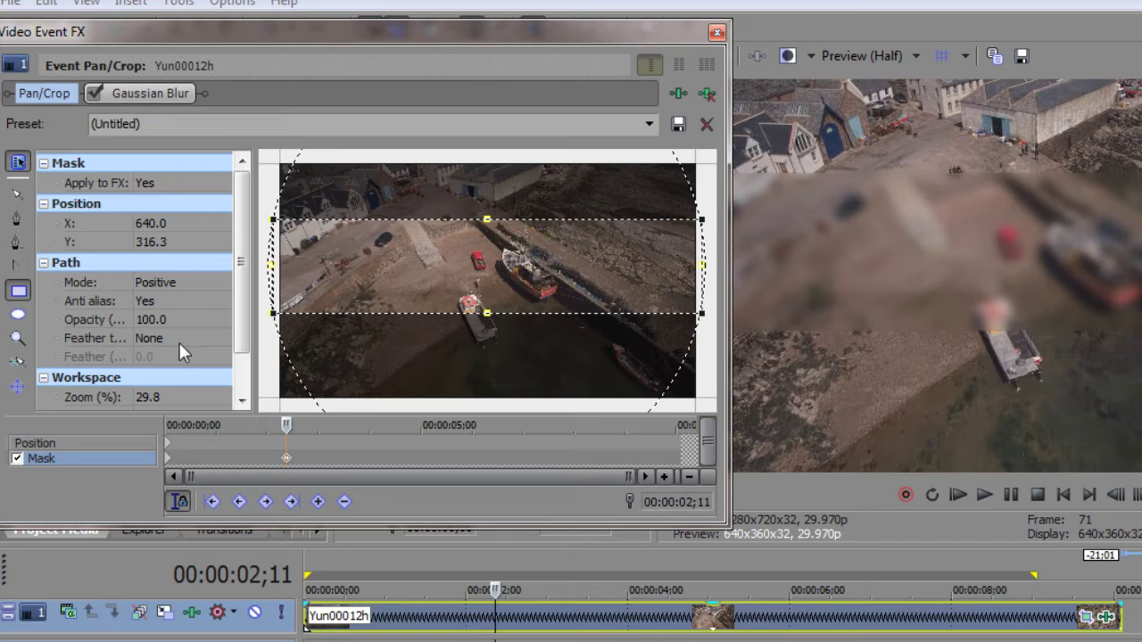
{"action": "left_click", "coordinate": [201, 282]}
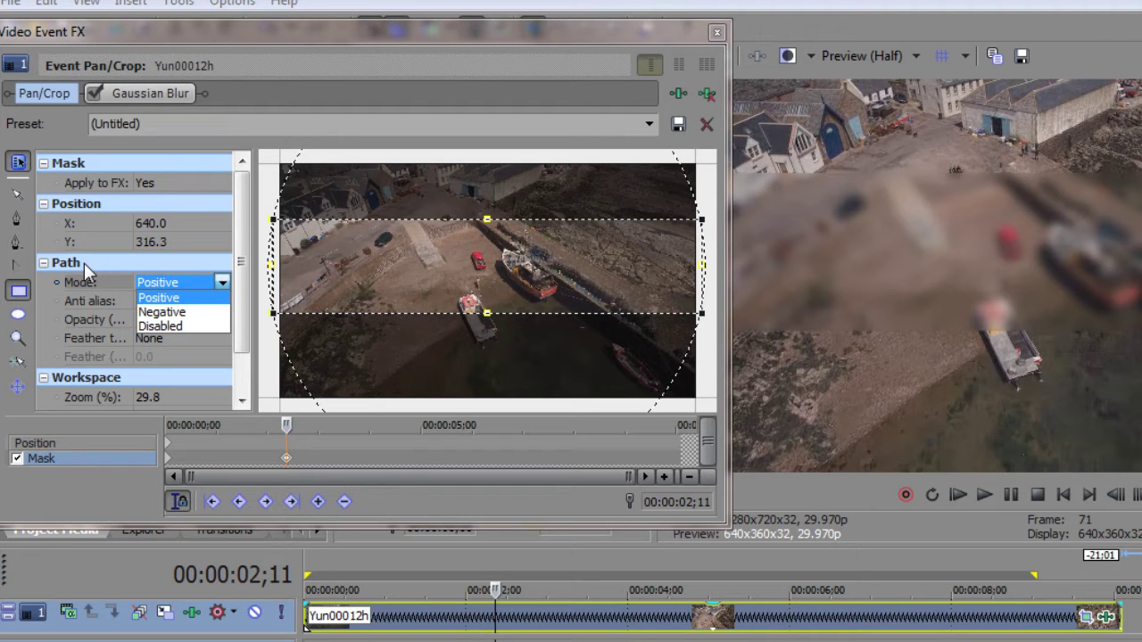
{"action": "left_click", "coordinate": [172, 312]}
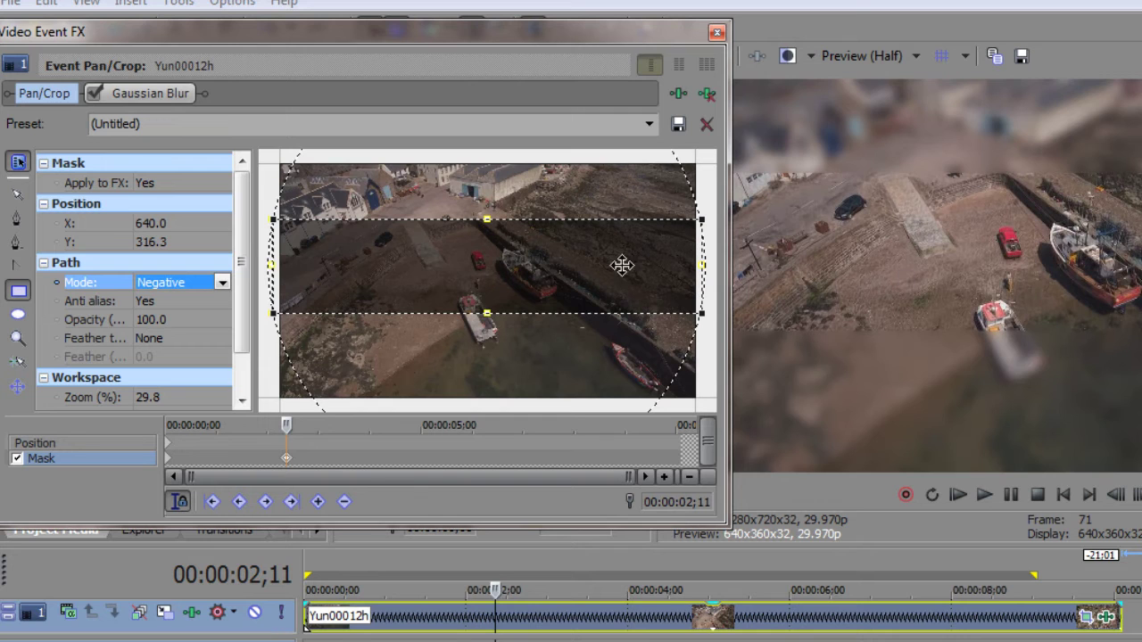
- Try the Disabled path mode for the mask and restore the mode to Negative
{"action": "left_click", "coordinate": [222, 282]}
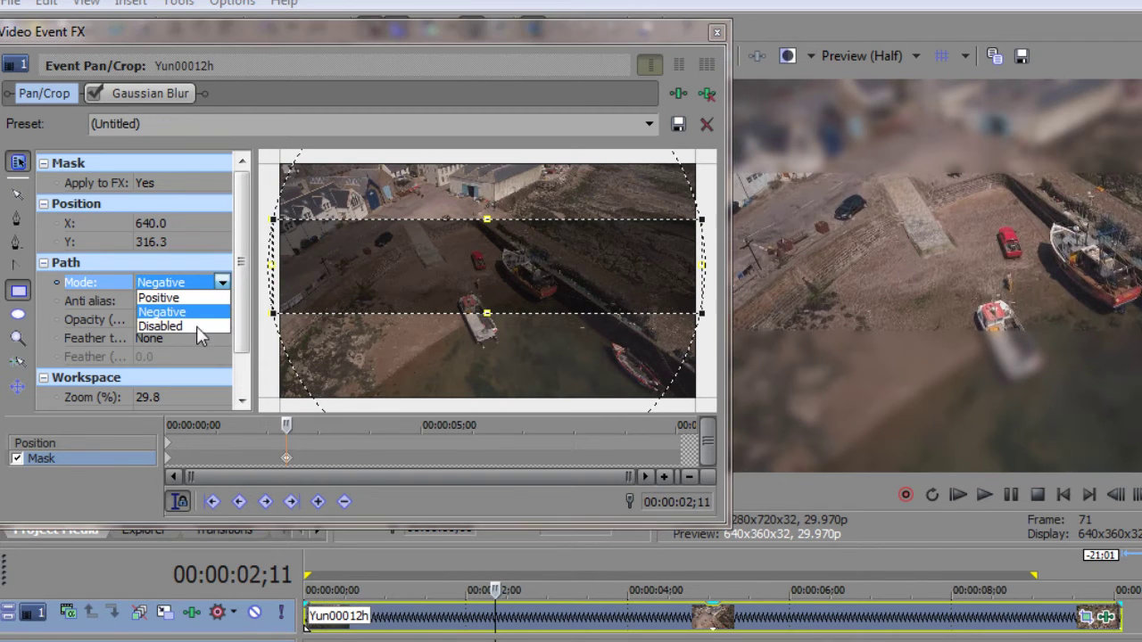
{"action": "left_click", "coordinate": [180, 325]}
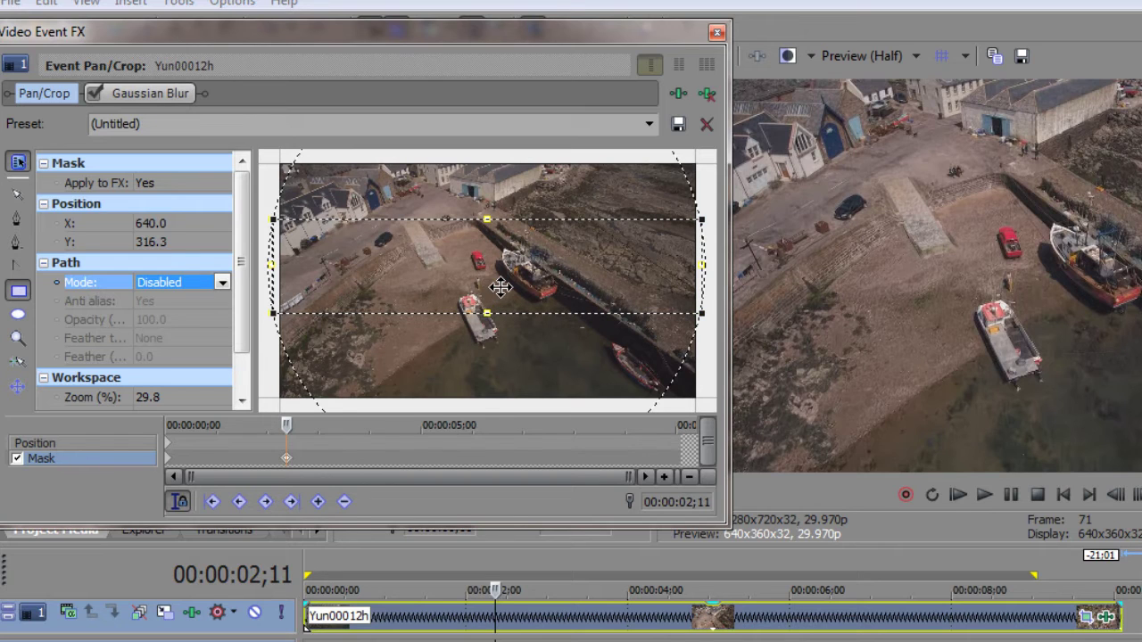
{"action": "left_click", "coordinate": [222, 282]}
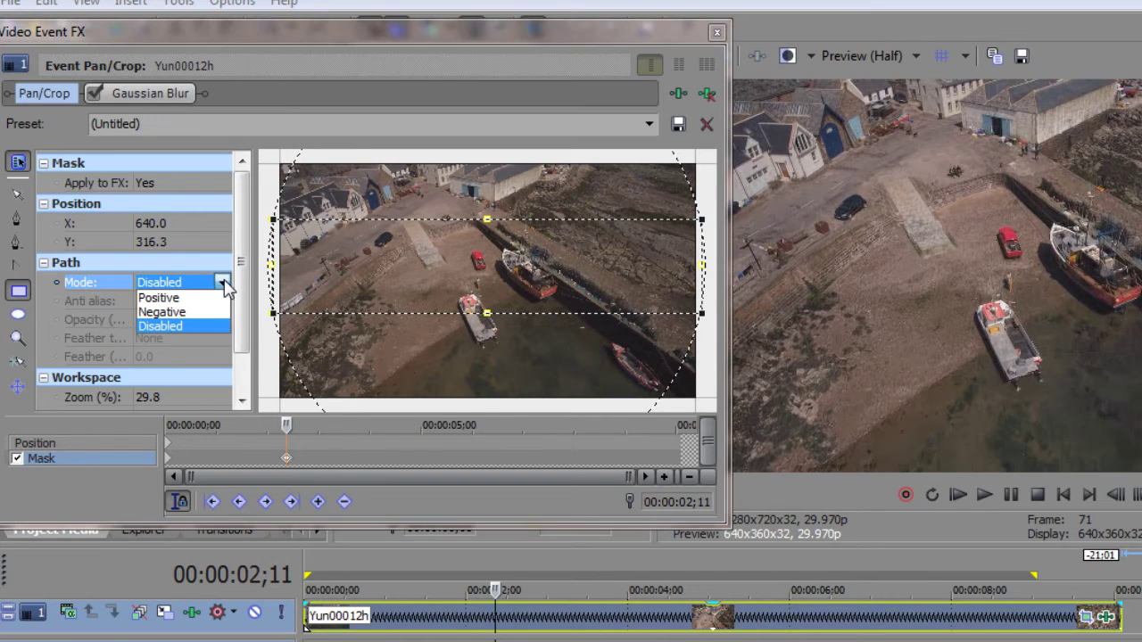
{"action": "left_click", "coordinate": [178, 313]}
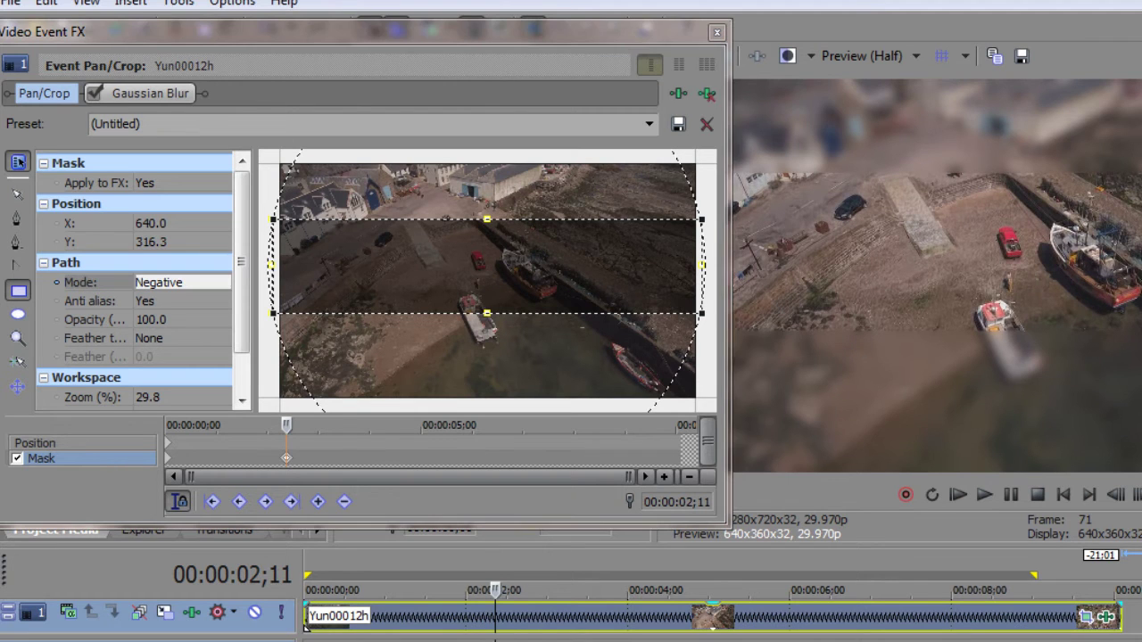
- At the mask keyframe, set the mask's feather type to Out and its feather amount to 9.5
{"action": "key", "text": "space"}
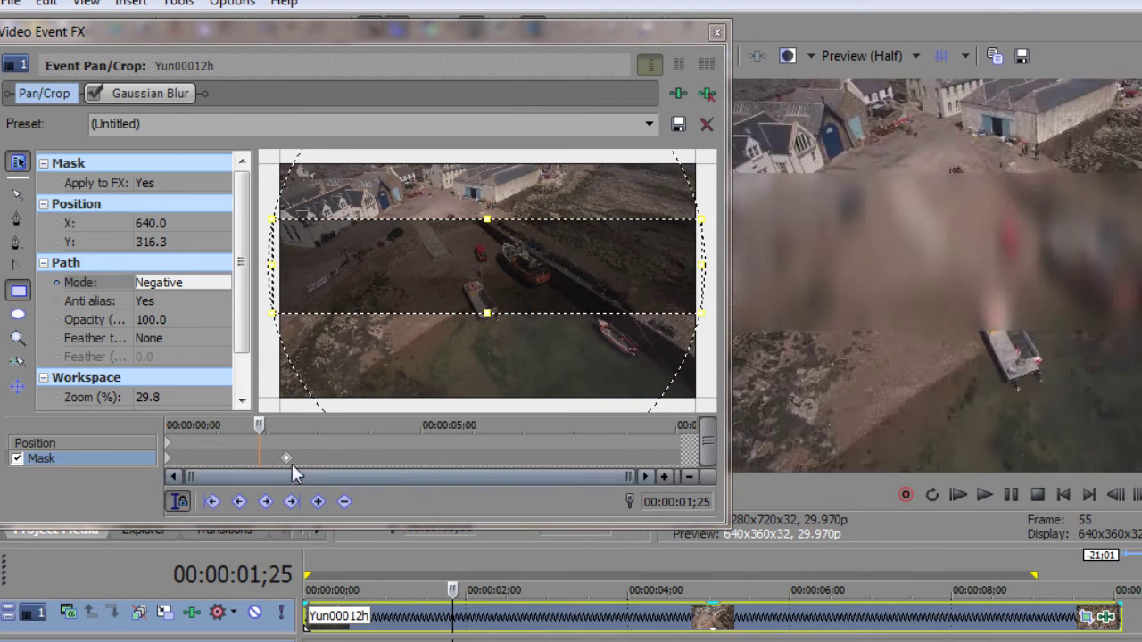
{"action": "left_click", "coordinate": [287, 458]}
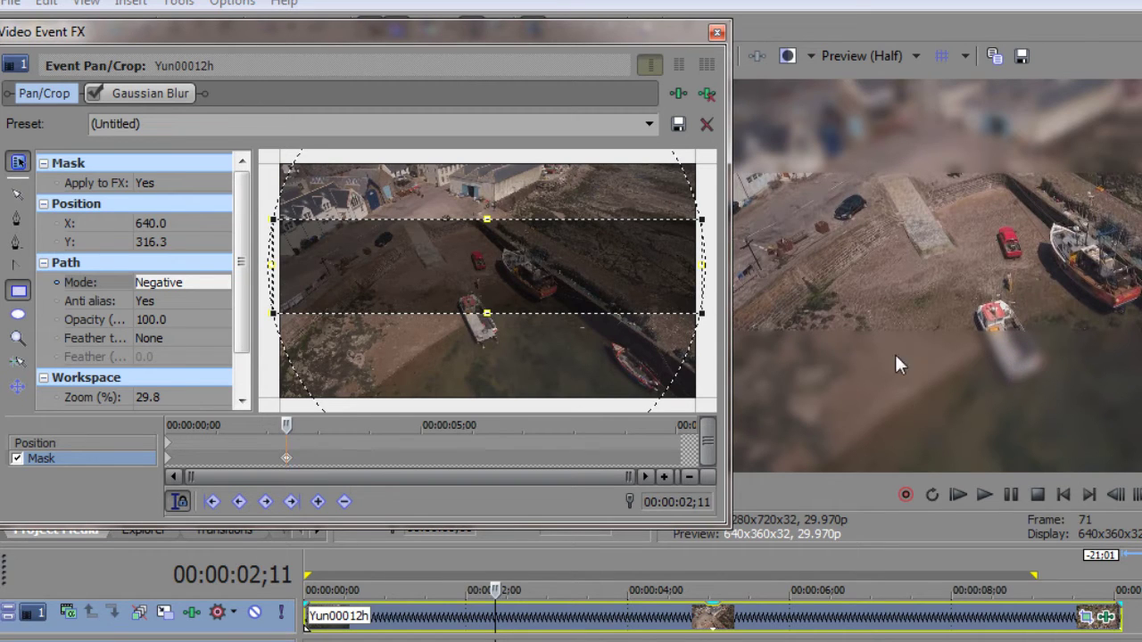
{"action": "left_click", "coordinate": [193, 338]}
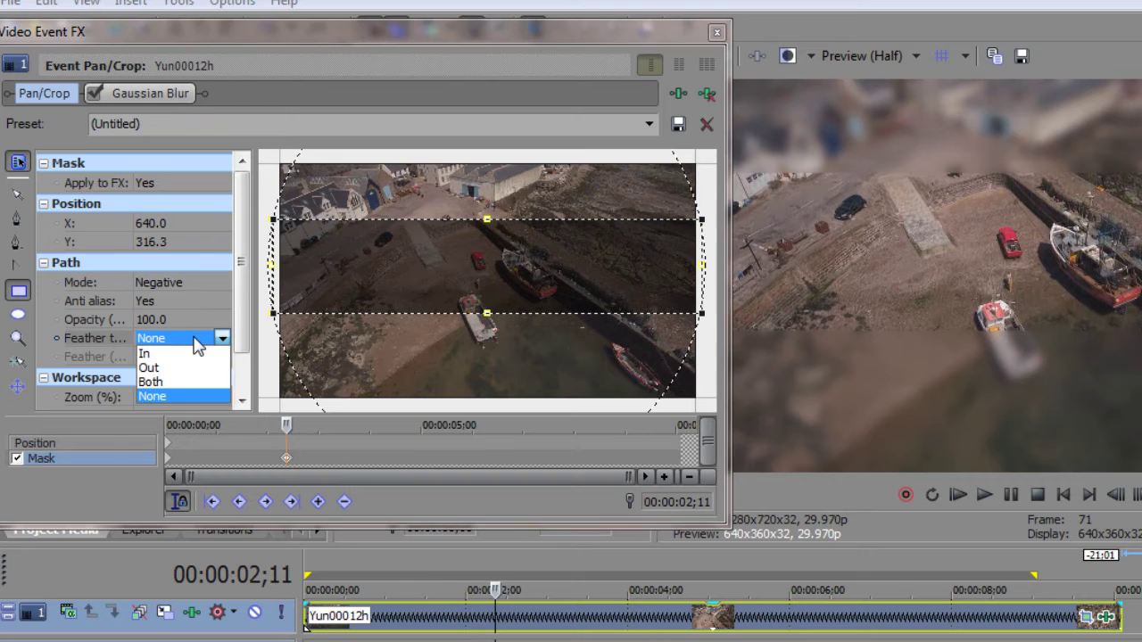
{"action": "left_click", "coordinate": [150, 367]}
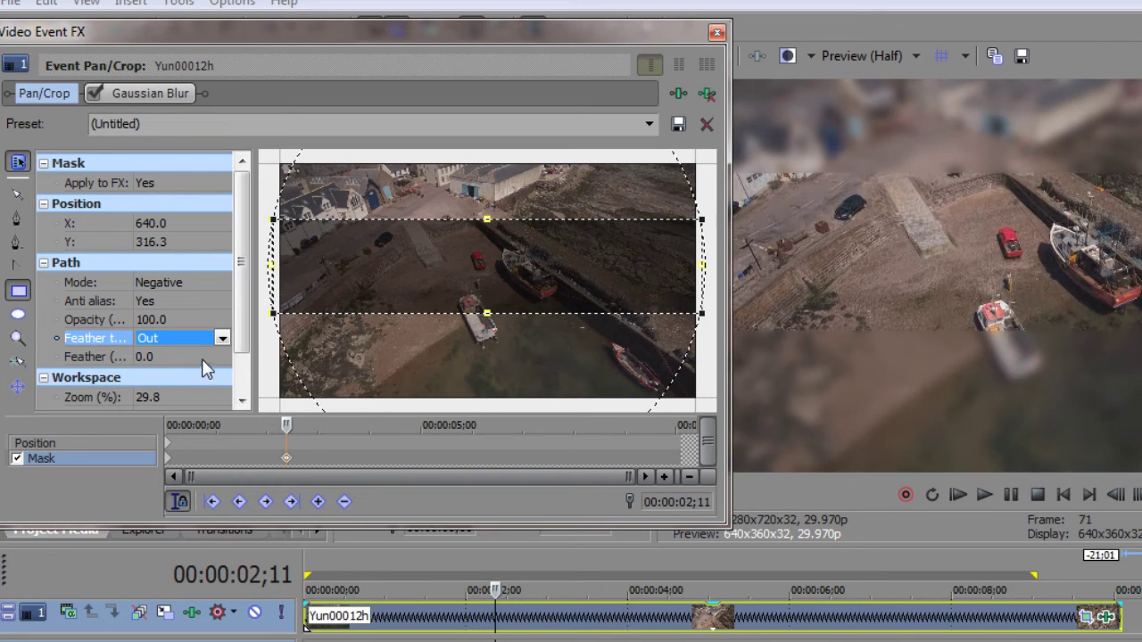
{"action": "left_click", "coordinate": [177, 355]}
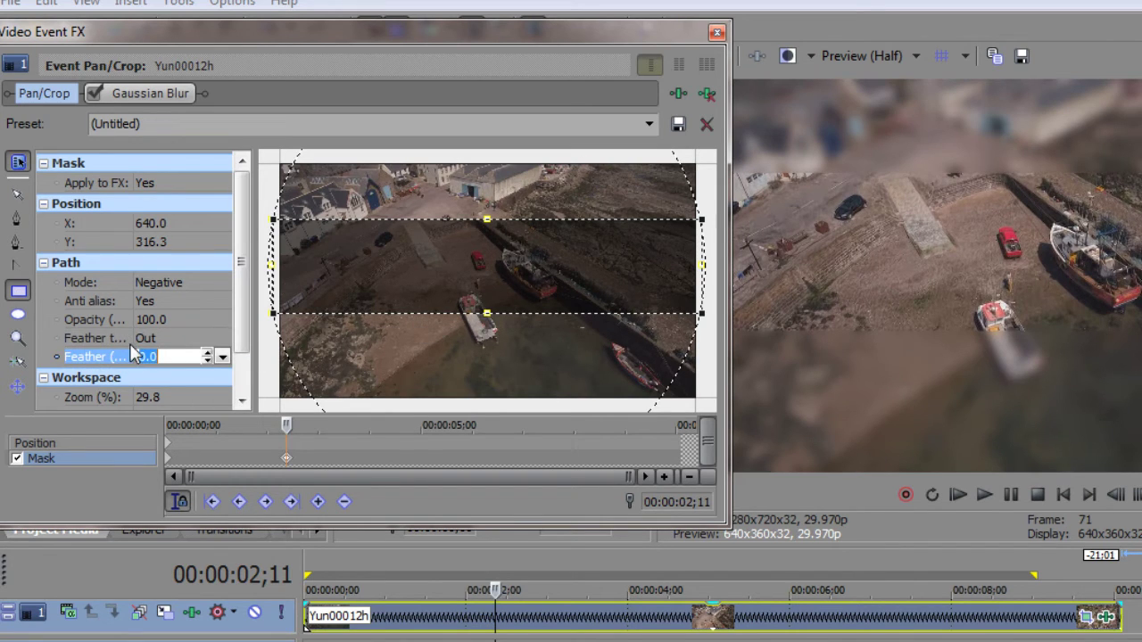
{"action": "left_click", "coordinate": [223, 357]}
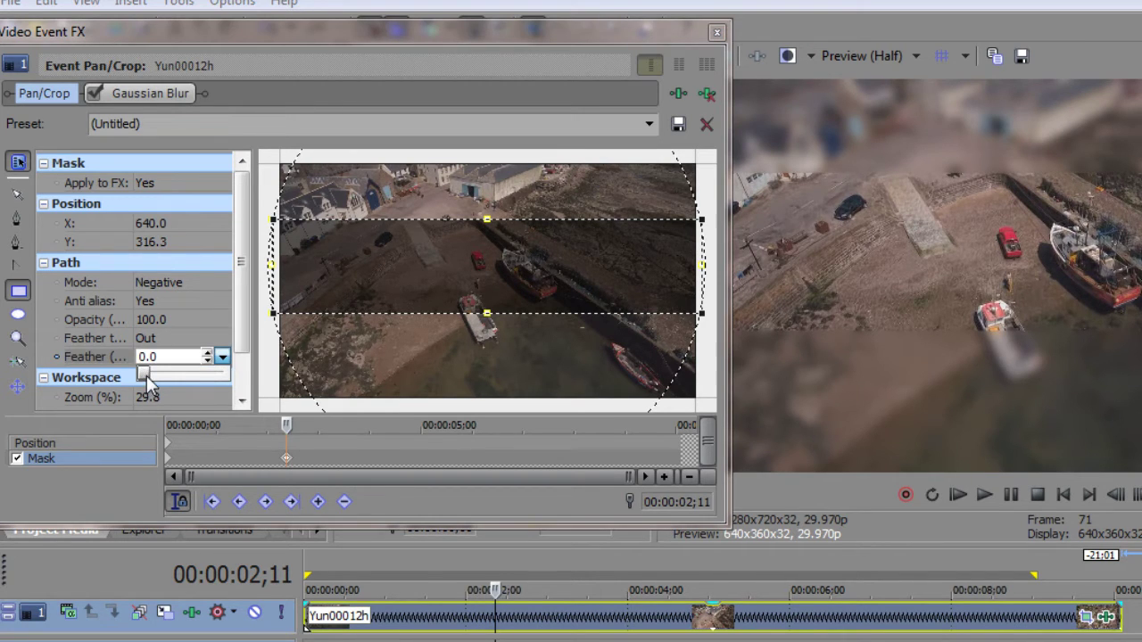
{"action": "left_click_drag", "start_coordinate": [148, 382], "coordinate": [169, 376]}
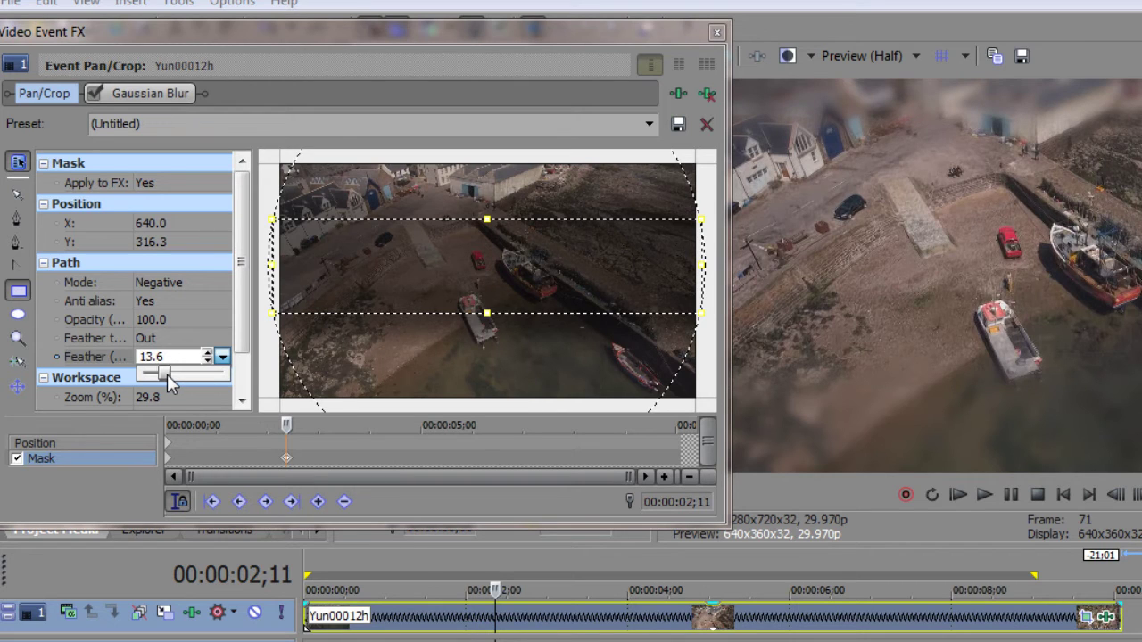
{"action": "left_click_drag", "start_coordinate": [167, 373], "coordinate": [162, 377]}
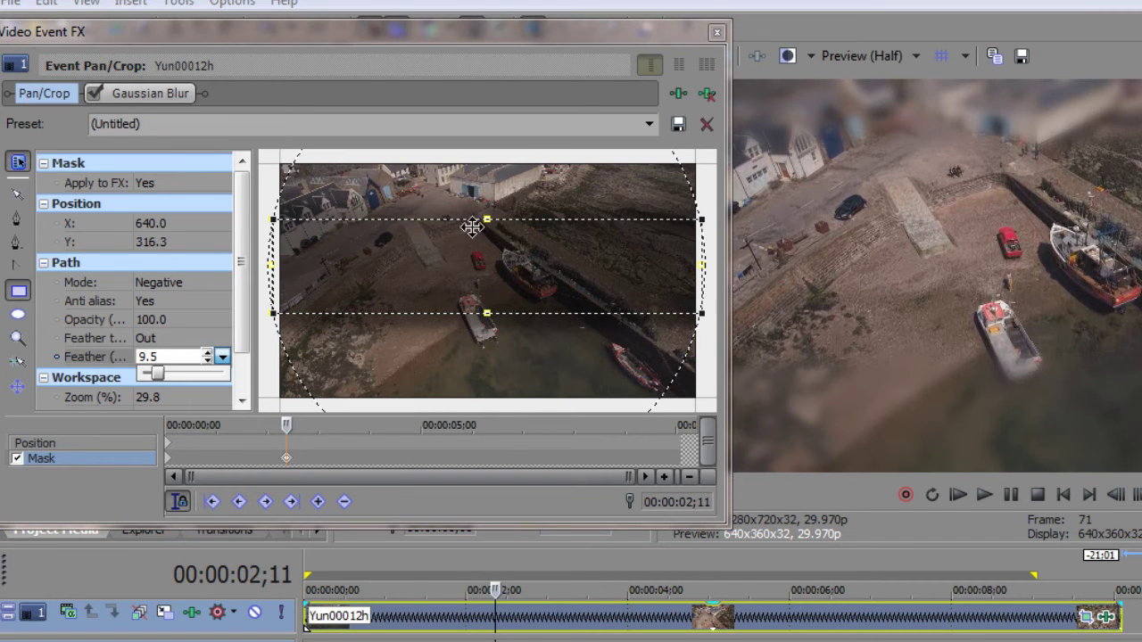
- Narrow the rectangular mask by raising its lower edge and lowering its upper edge, centring the band at about Y 328.1
{"action": "left_click", "coordinate": [486, 313]}
{"action": "left_click_drag", "start_coordinate": [486, 313], "coordinate": [486, 301]}
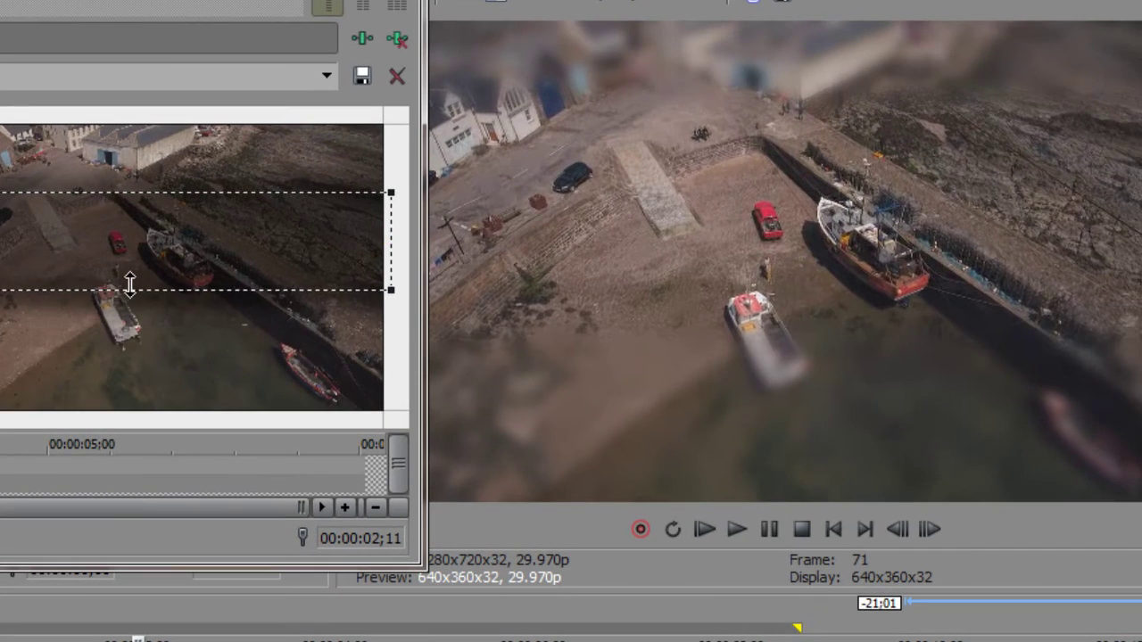
{"action": "left_click_drag", "start_coordinate": [475, 299], "coordinate": [477, 293]}
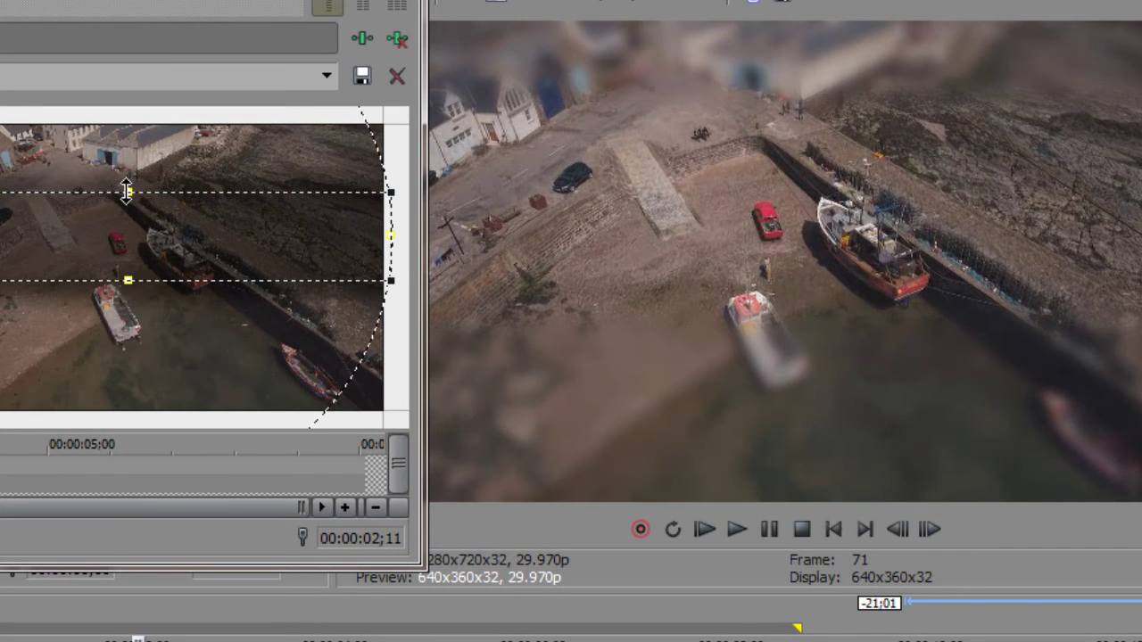
{"action": "left_click_drag", "start_coordinate": [127, 192], "coordinate": [126, 200]}
{"action": "left_click_drag", "start_coordinate": [124, 206], "coordinate": [120, 220]}
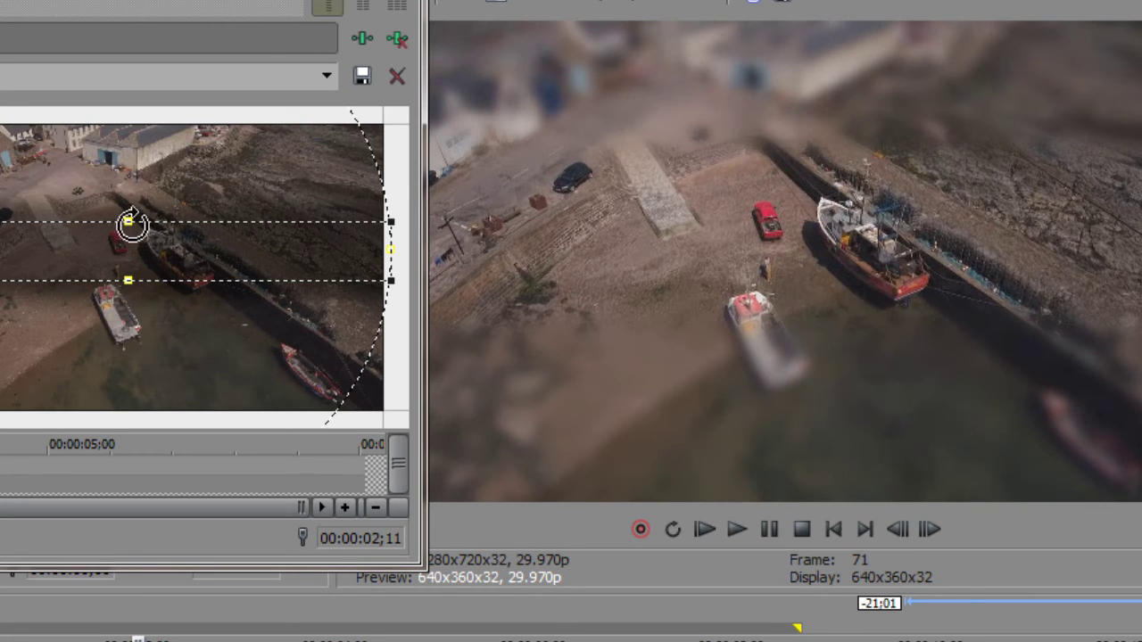
{"action": "left_click_drag", "start_coordinate": [128, 223], "coordinate": [128, 229]}
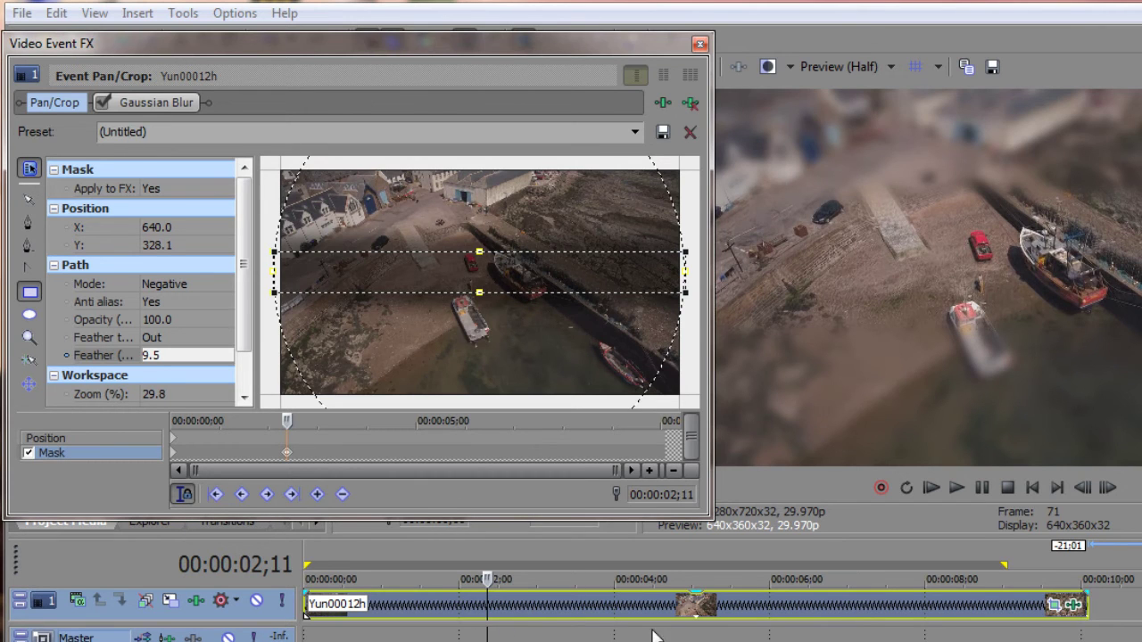
- Try moving through the clip and mask keyframes with cursor syncing turned off, and turn the syncing back on
{"action": "left_click", "coordinate": [729, 639]}
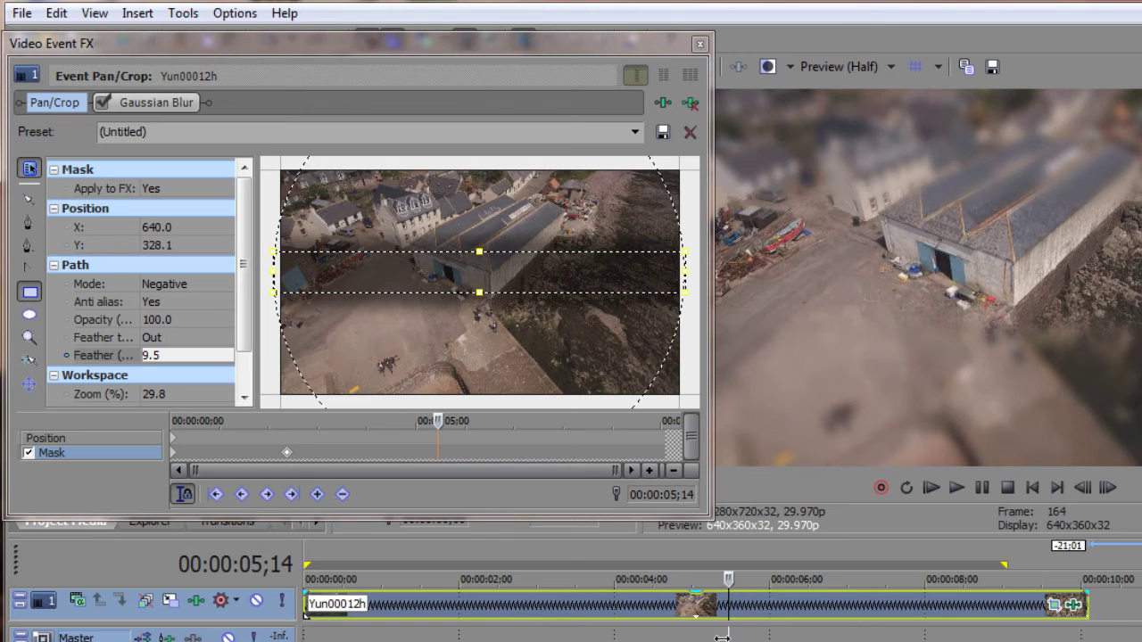
{"action": "left_click", "coordinate": [182, 495]}
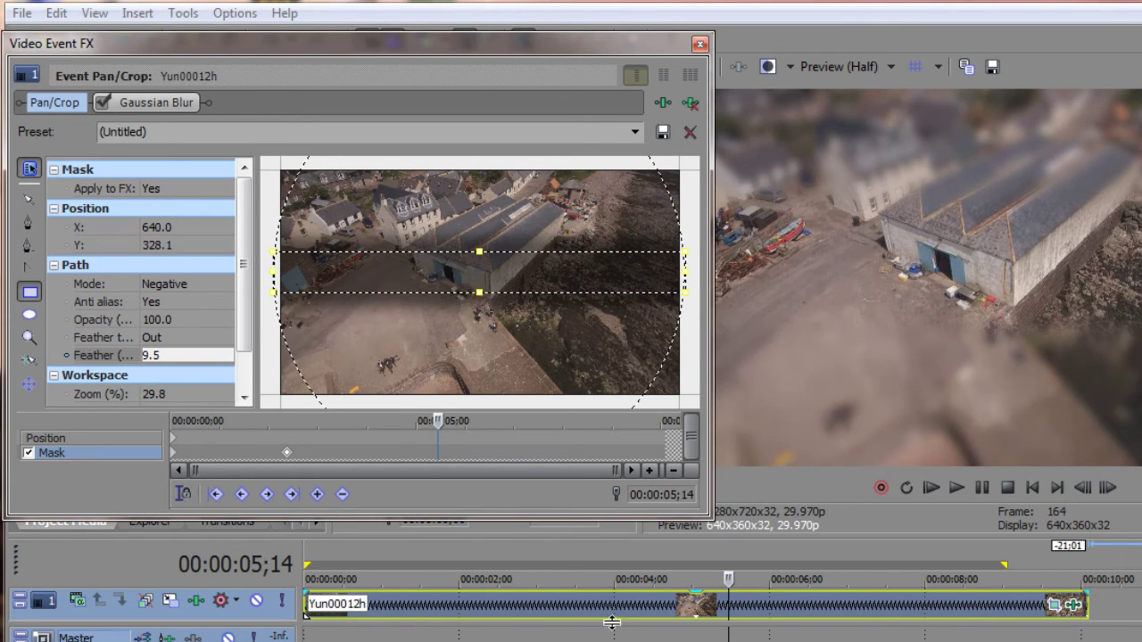
{"action": "left_click", "coordinate": [580, 636]}
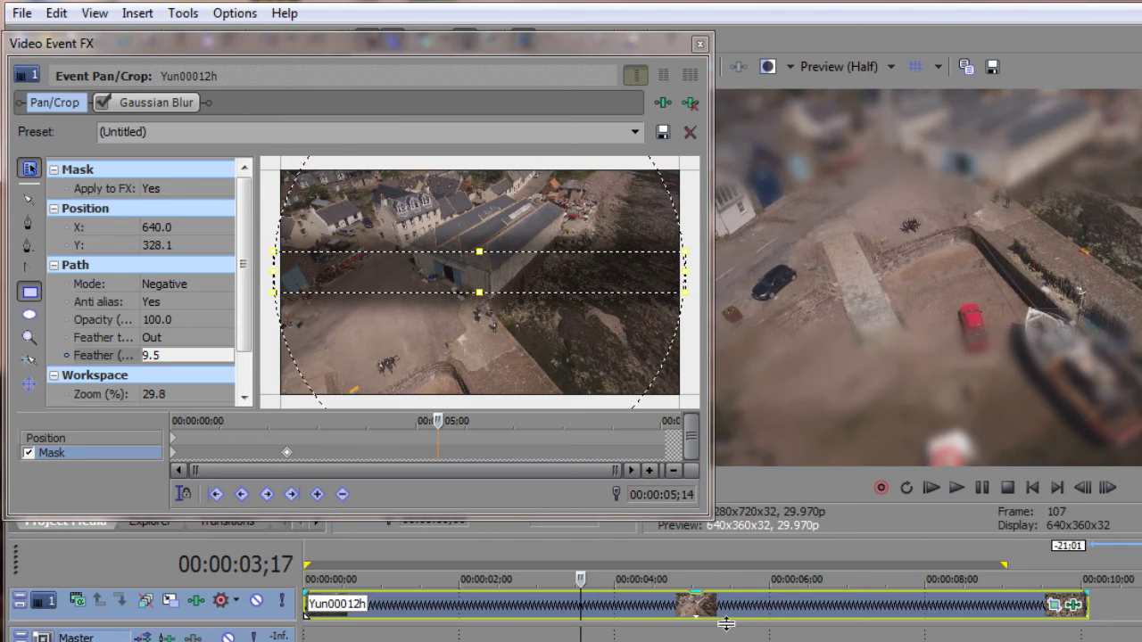
{"action": "left_click", "coordinate": [471, 255]}
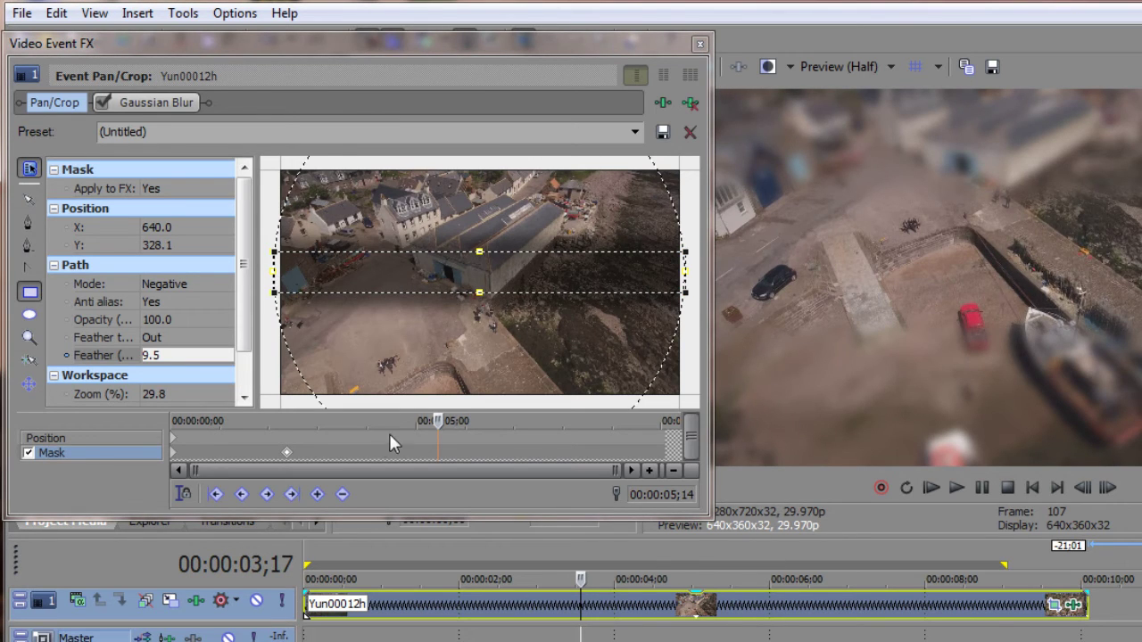
{"action": "double_click", "coordinate": [285, 452]}
{"action": "left_click", "coordinate": [173, 462]}
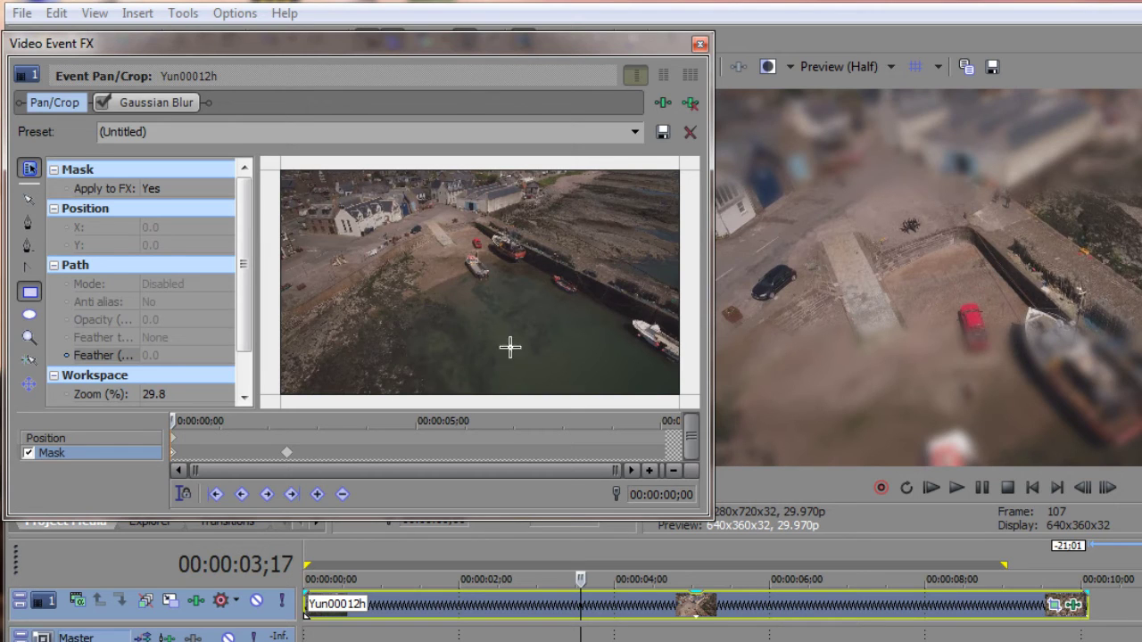
{"action": "left_click", "coordinate": [183, 493]}
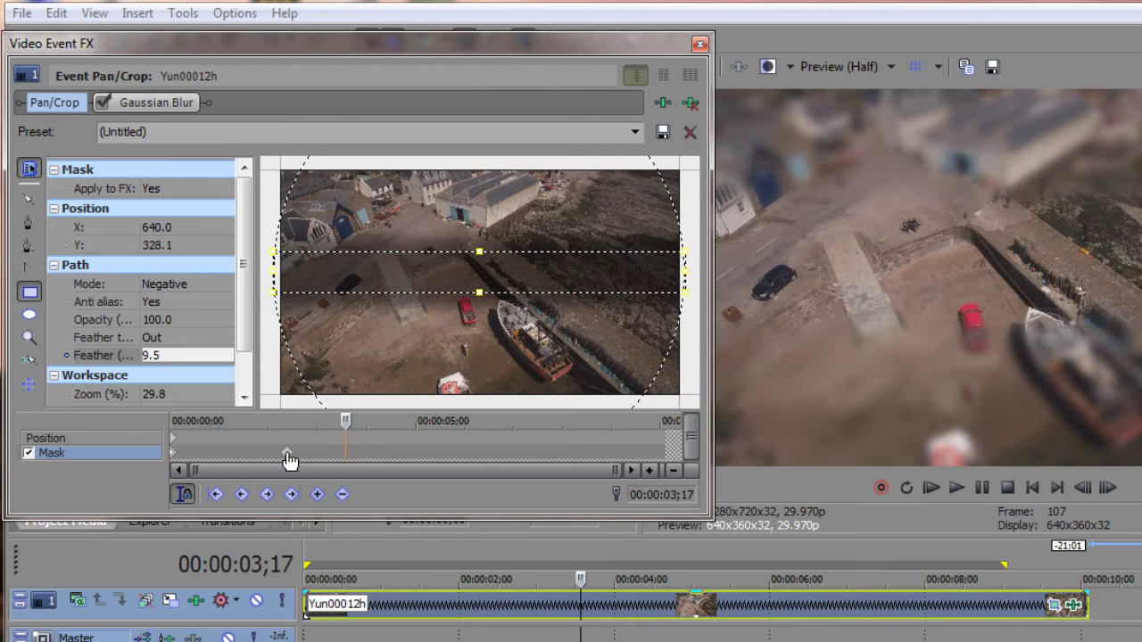
- Delete the empty mask keyframe at the clip's start, move the remaining mask keyframe to the start, and close the event effects
{"action": "left_click", "coordinate": [175, 459]}
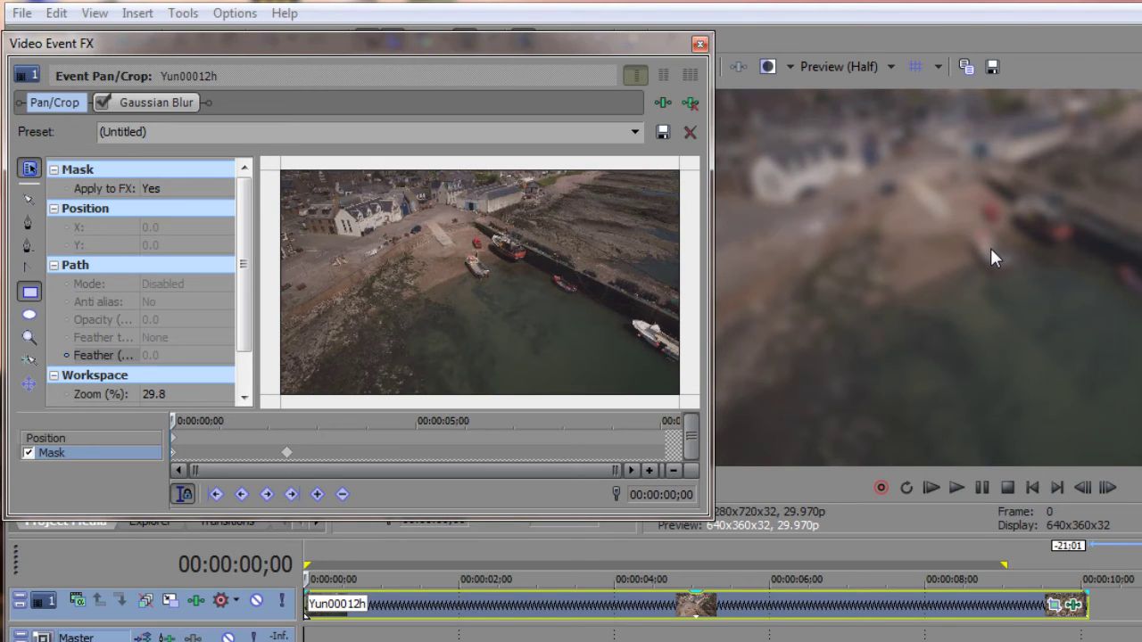
{"action": "left_click", "coordinate": [289, 455]}
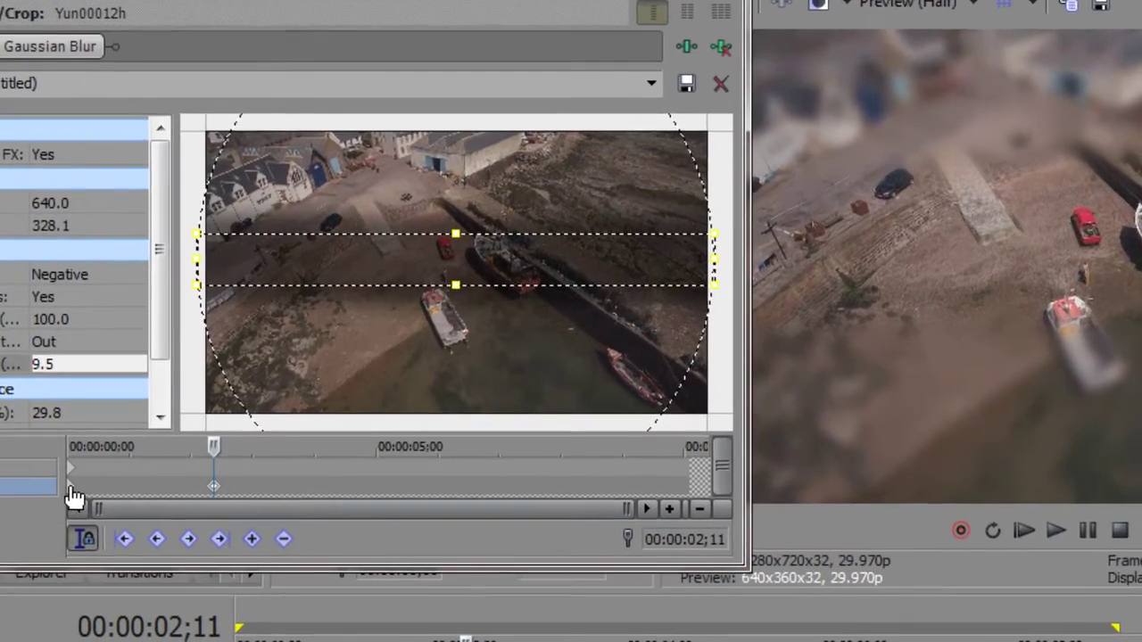
{"action": "right_click", "coordinate": [62, 491]}
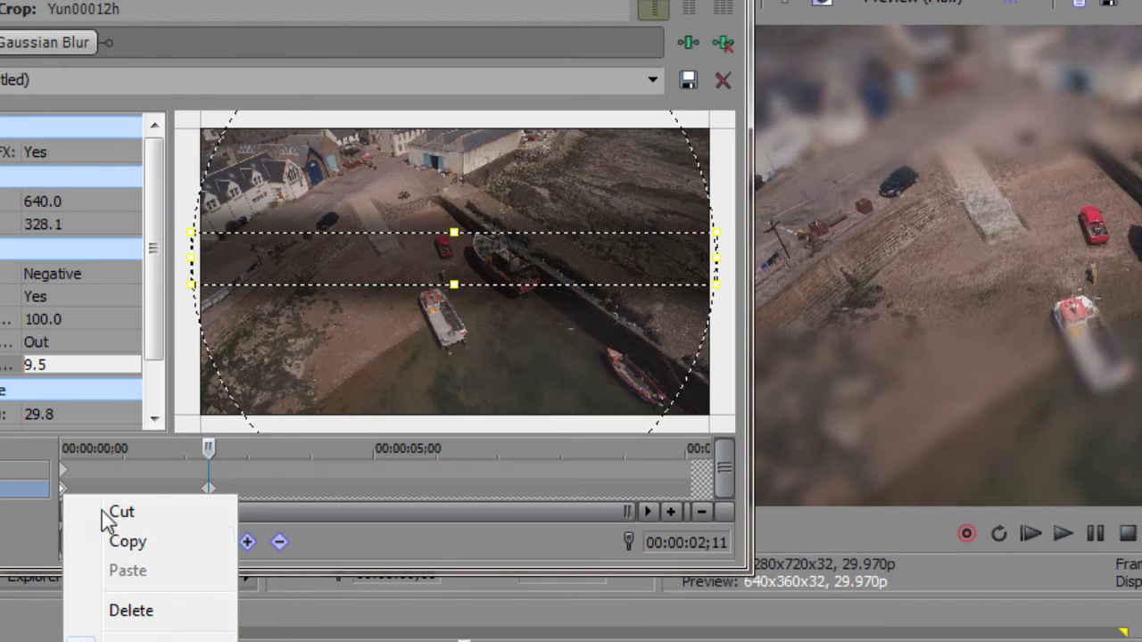
{"action": "left_click", "coordinate": [140, 610]}
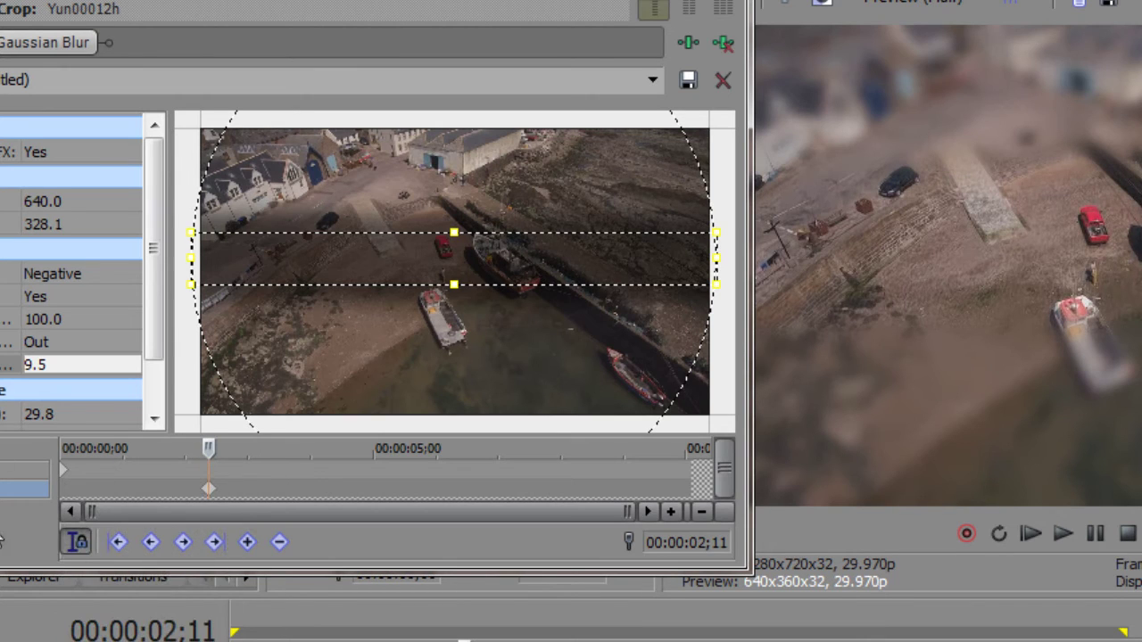
{"action": "left_click", "coordinate": [95, 487]}
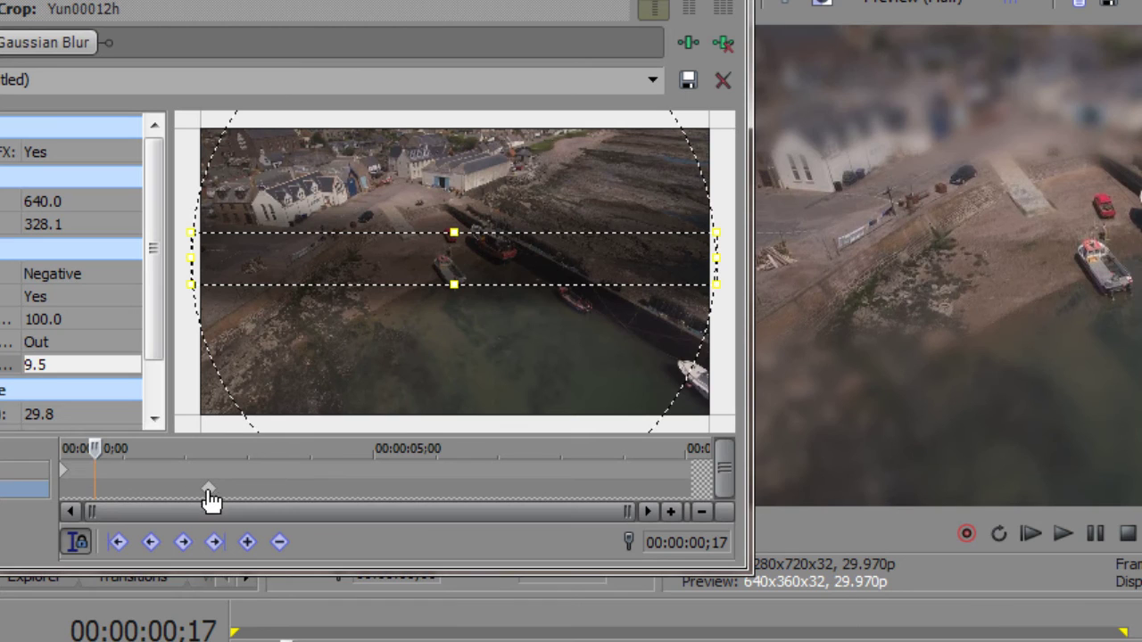
{"action": "left_click_drag", "start_coordinate": [208, 492], "coordinate": [25, 496]}
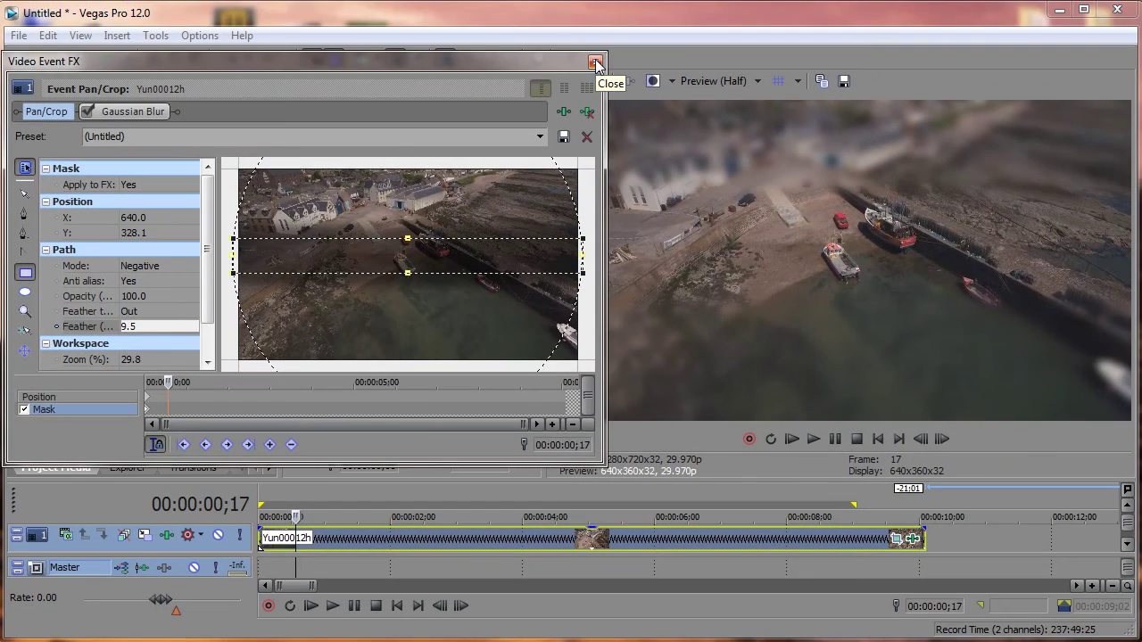
{"action": "left_click", "coordinate": [596, 62]}
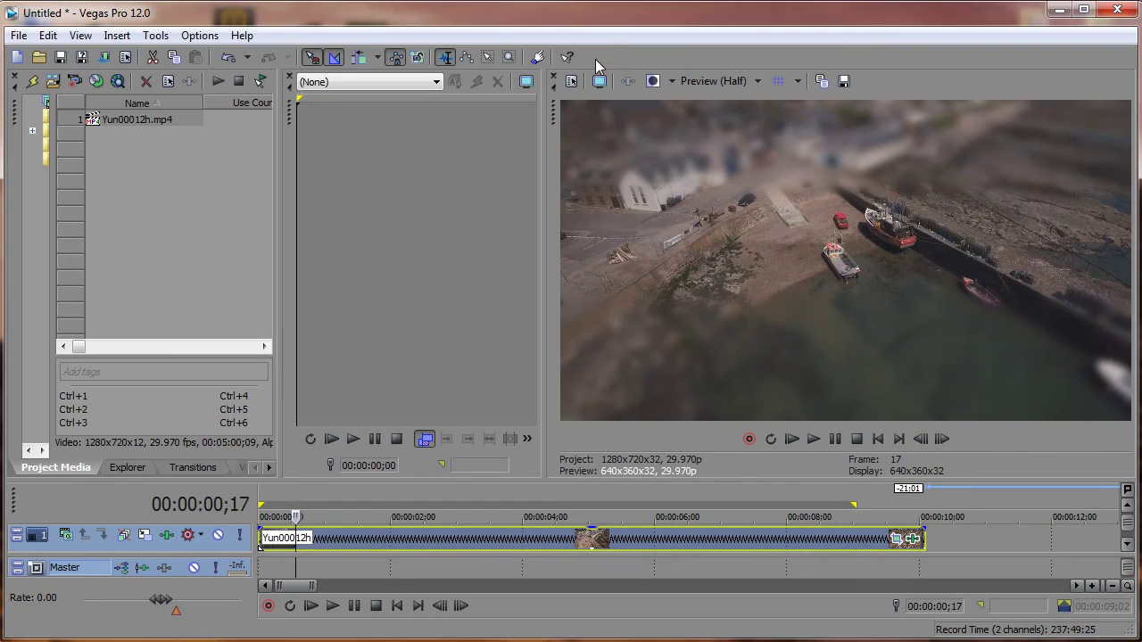
- Scrub the timeline from the clip's start to near its end and back to check the blur around the sharp band
{"action": "left_click", "coordinate": [273, 568]}
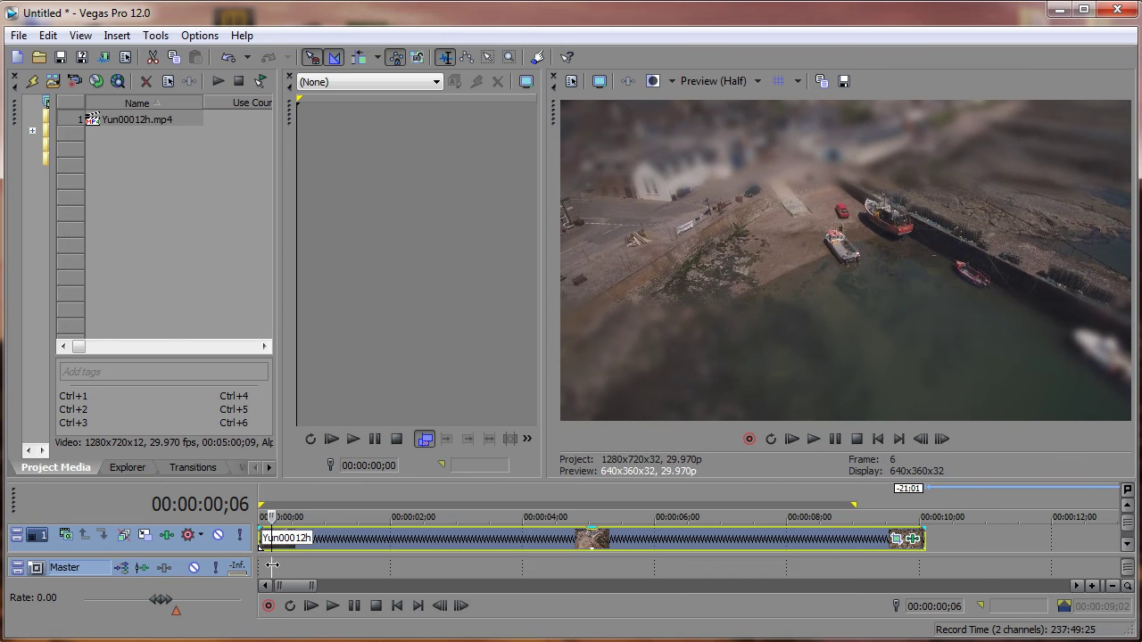
{"action": "left_click", "coordinate": [295, 567]}
{"action": "left_click_drag", "start_coordinate": [295, 567], "coordinate": [903, 567]}
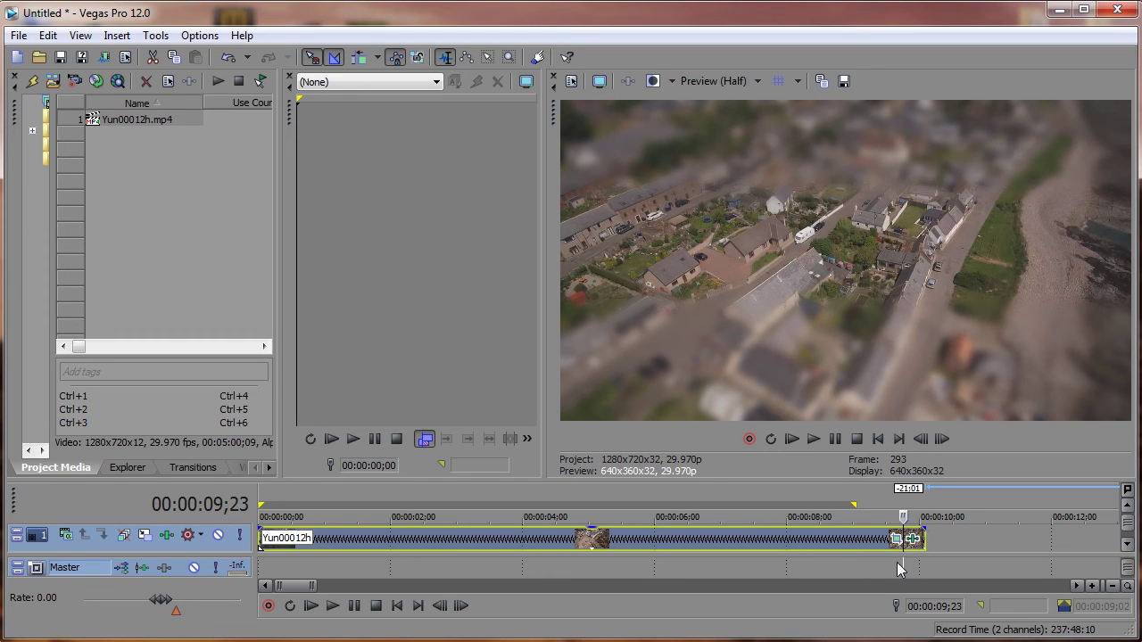
{"action": "left_click_drag", "start_coordinate": [903, 565], "coordinate": [287, 560]}
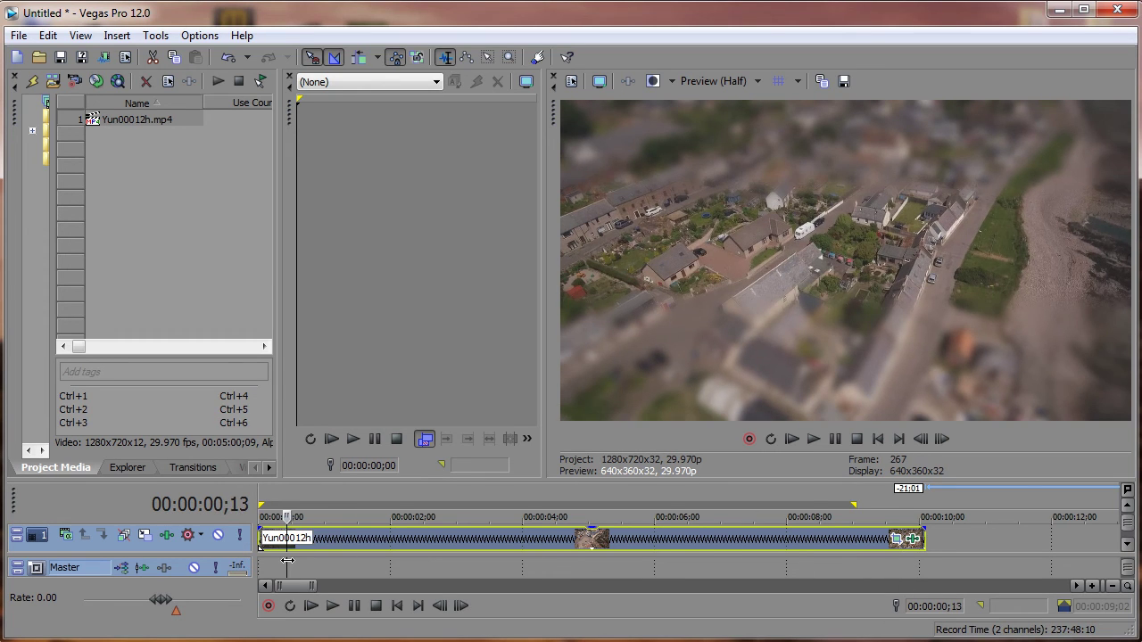